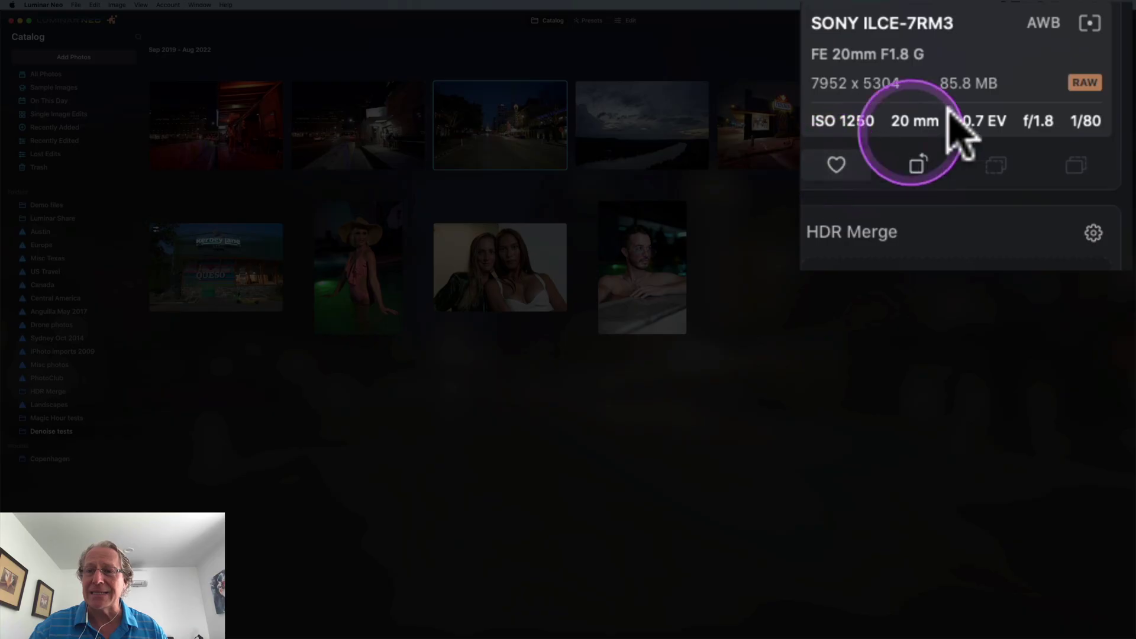
- Open the night street photo in the editor at 200% zoom, panned to the 823 Congress building
{"action": "left_click", "coordinate": [628, 24]}
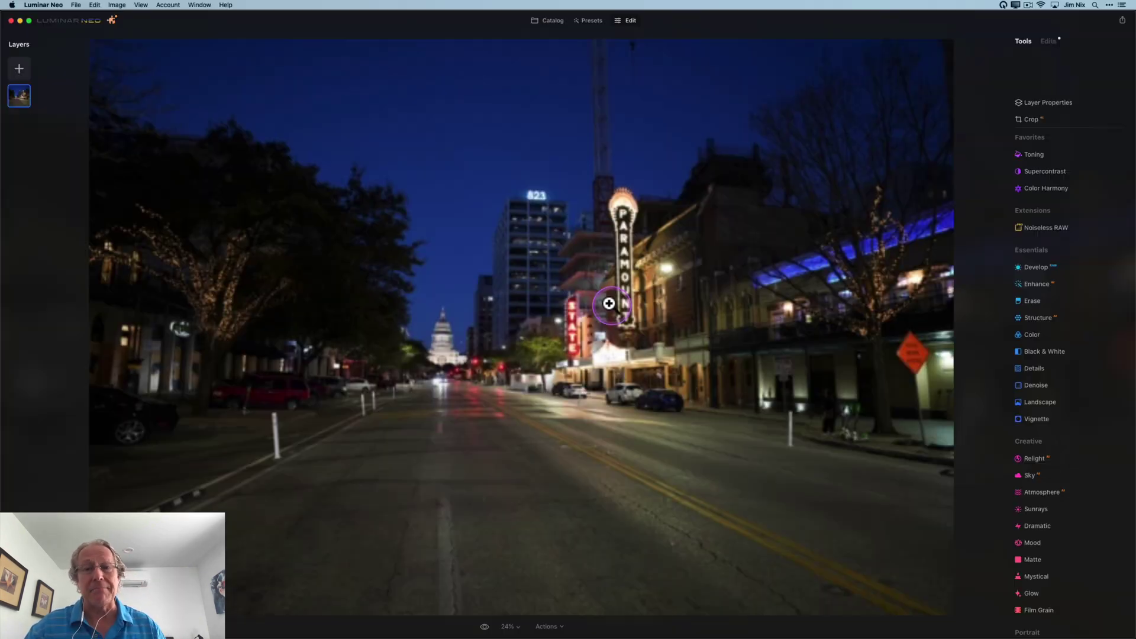
{"action": "left_click", "coordinate": [508, 627]}
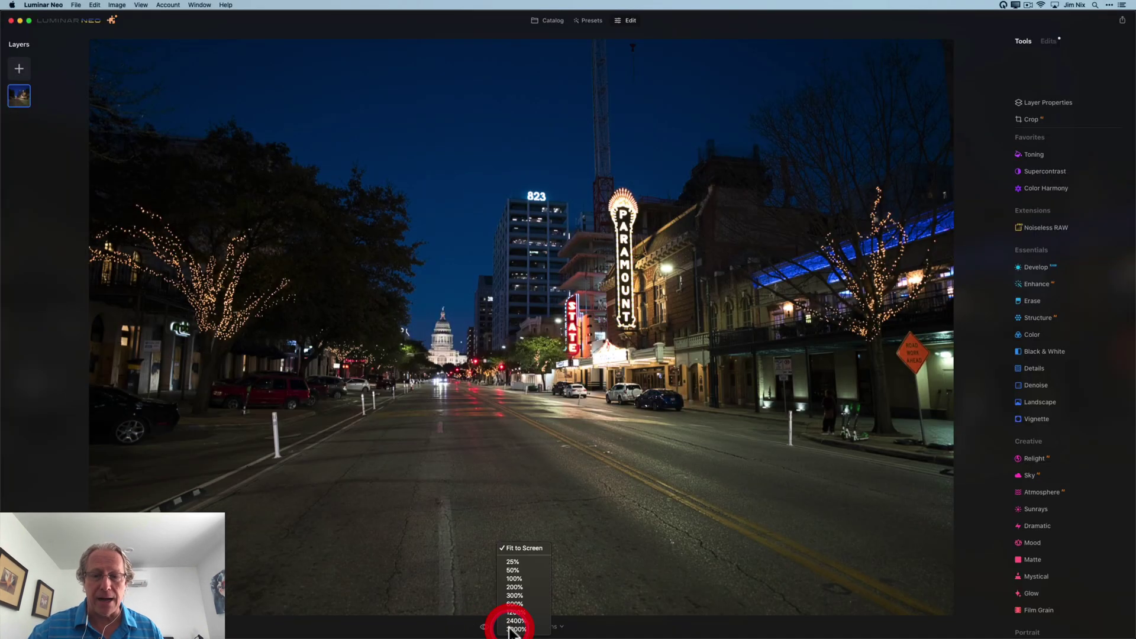
{"action": "left_click", "coordinate": [519, 586]}
{"action": "scroll", "coordinate": [703, 336], "scroll_direction": "left", "scroll_amount": 5}
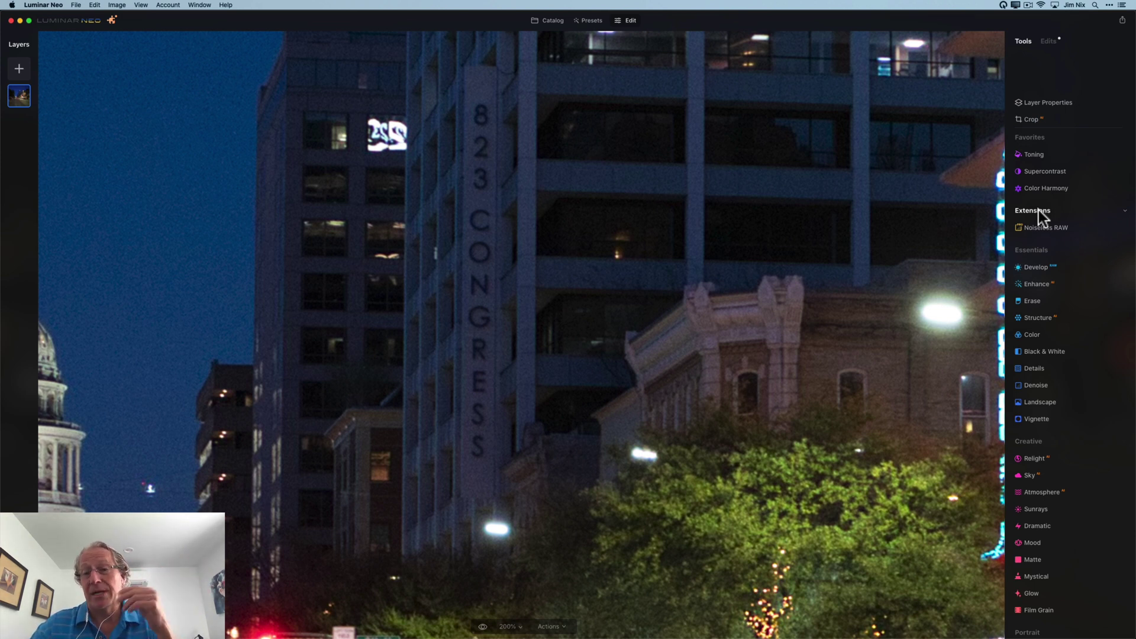
- Apply the Noiseless RAW extension at Low strength to the street photo
{"action": "left_click", "coordinate": [1045, 235]}
{"action": "left_click", "coordinate": [1046, 235]}
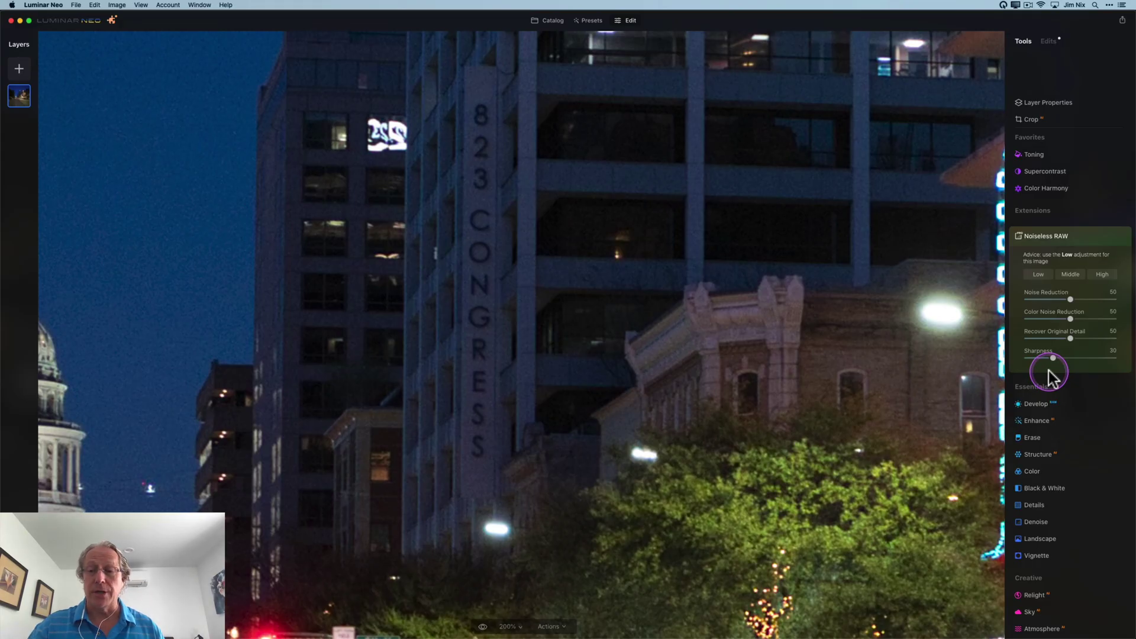
{"action": "left_click", "coordinate": [1035, 275]}
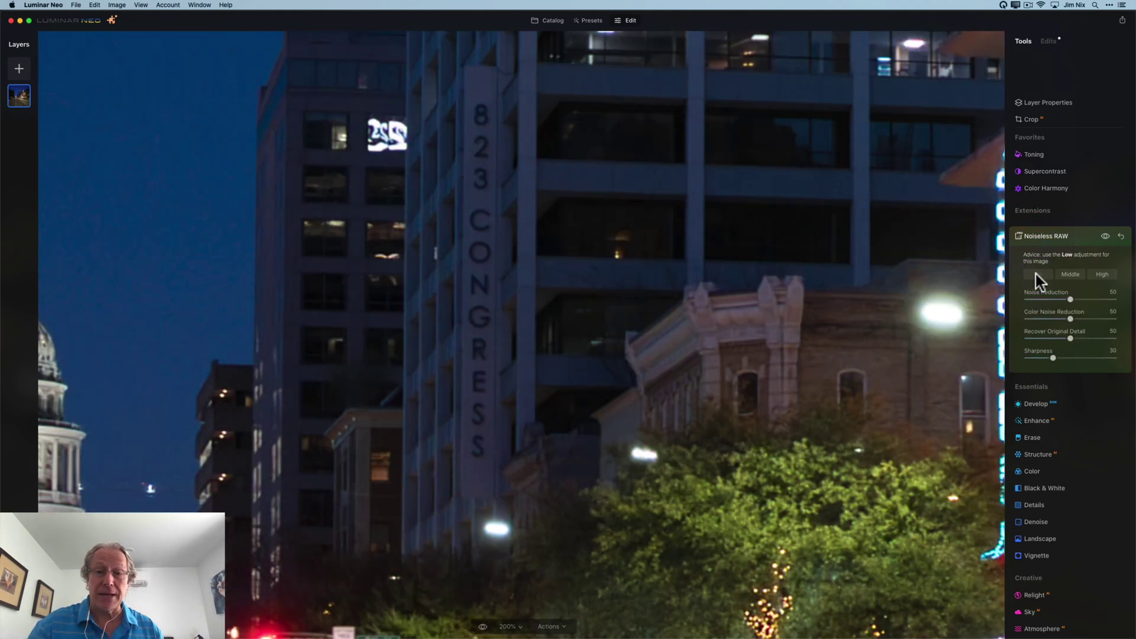
- Compare denoised and original views while panning to the Capitol, then return to the Catalog
{"action": "left_click", "coordinate": [1105, 237]}
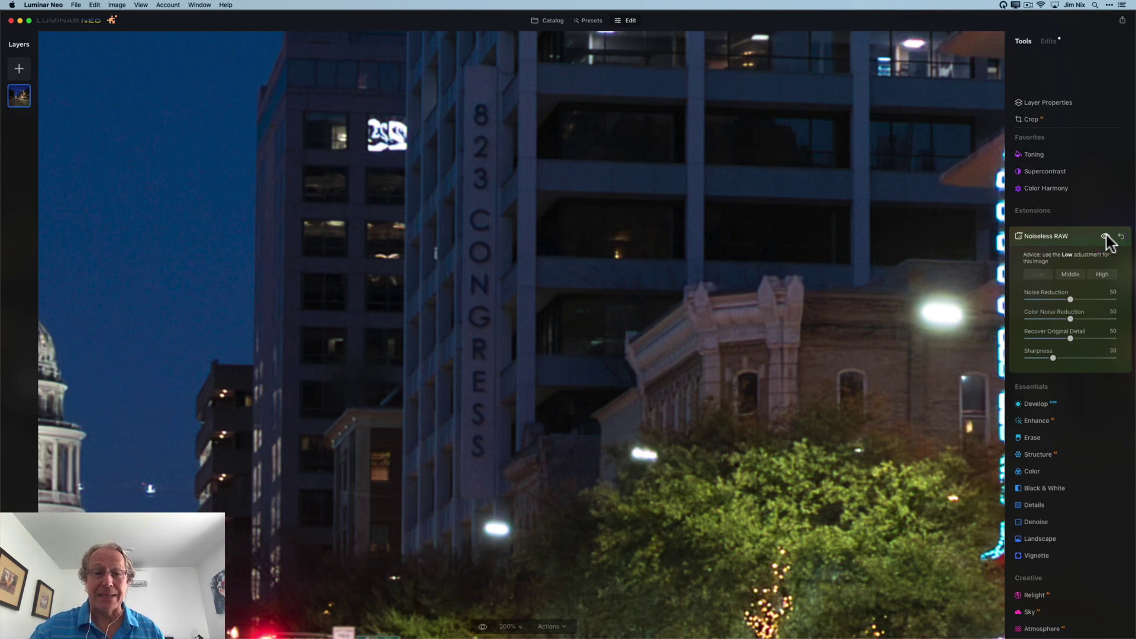
{"action": "scroll", "coordinate": [483, 385], "scroll_direction": "left", "scroll_amount": 10}
{"action": "scroll", "coordinate": [483, 382], "scroll_direction": "left", "scroll_amount": 3}
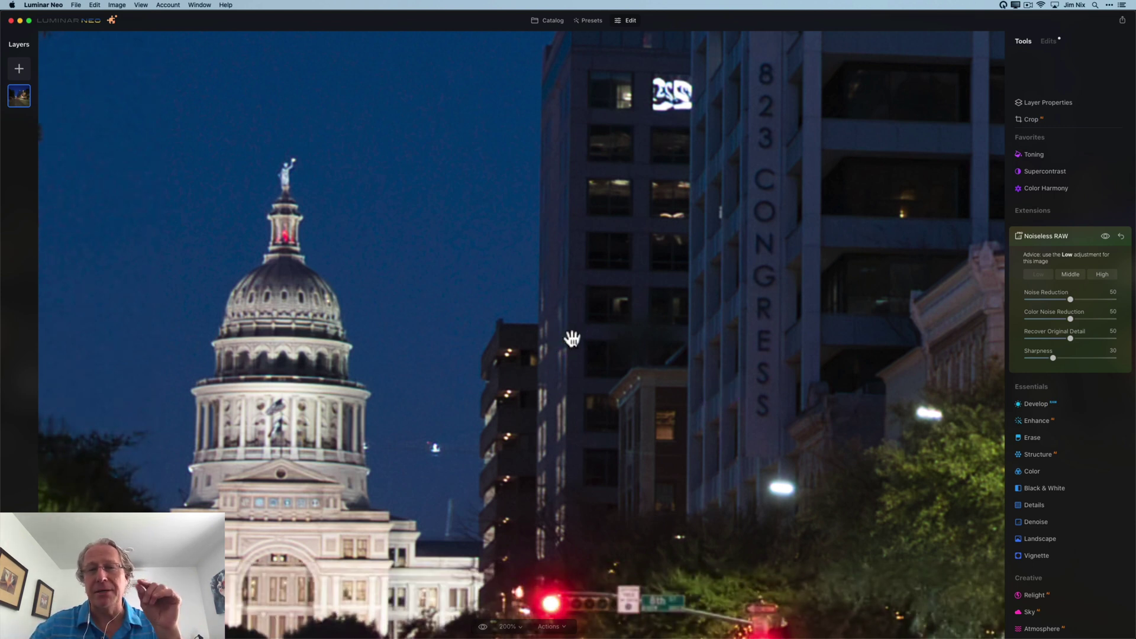
{"action": "left_click", "coordinate": [1106, 236]}
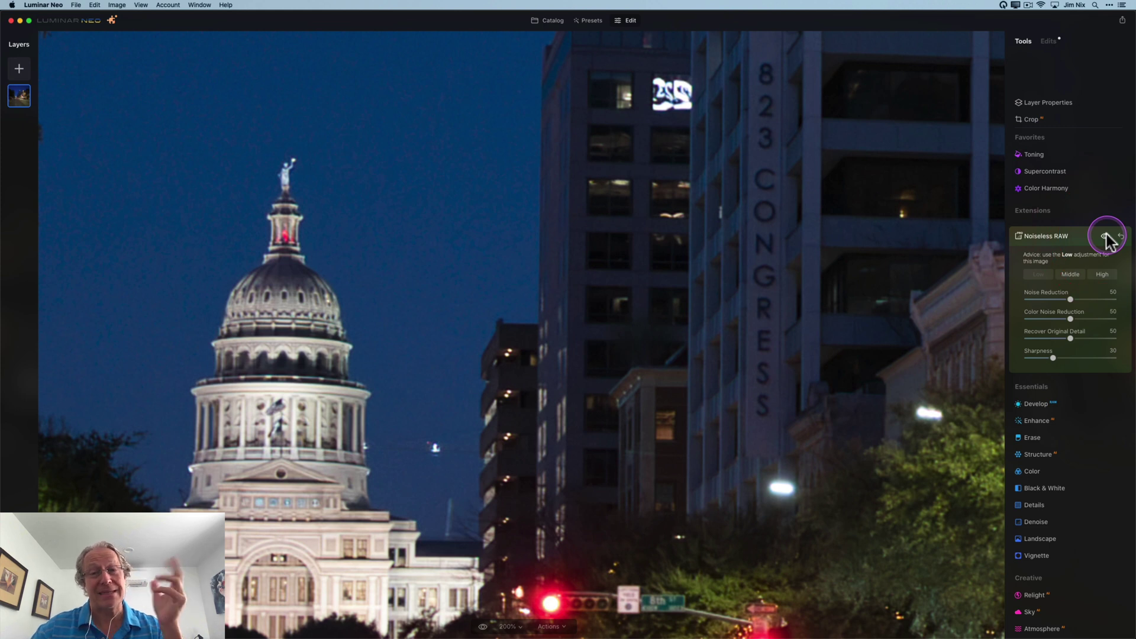
{"action": "left_click", "coordinate": [1104, 256]}
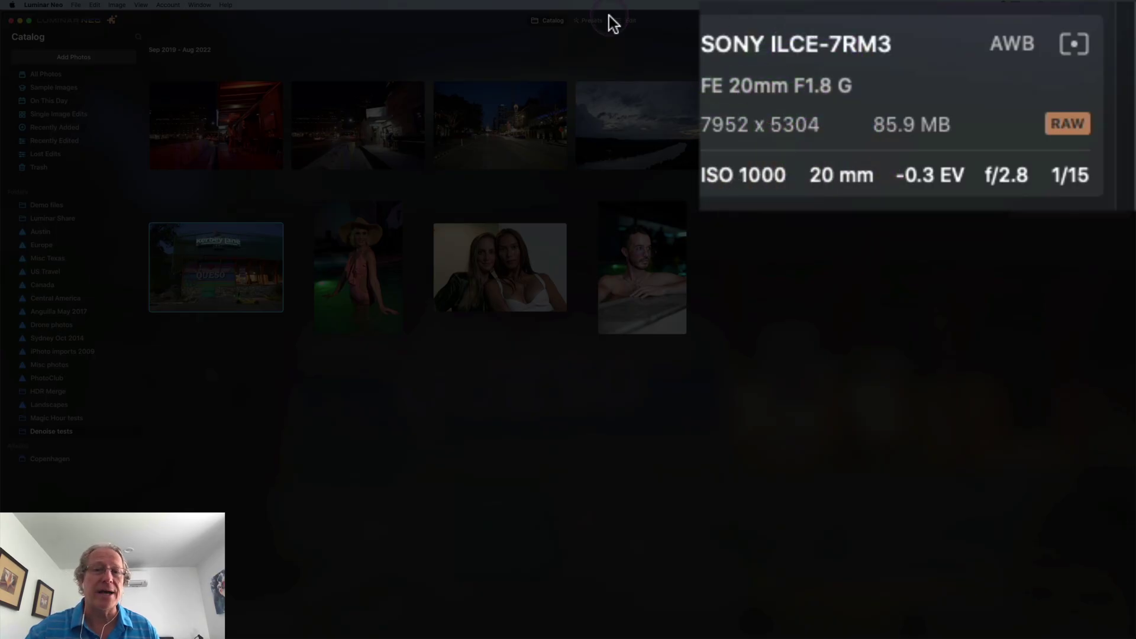
- Open the Kerbey Lane cafe photo at 200% on the fence spikes and sky, with Noiseless RAW expanded
{"action": "left_click", "coordinate": [628, 25]}
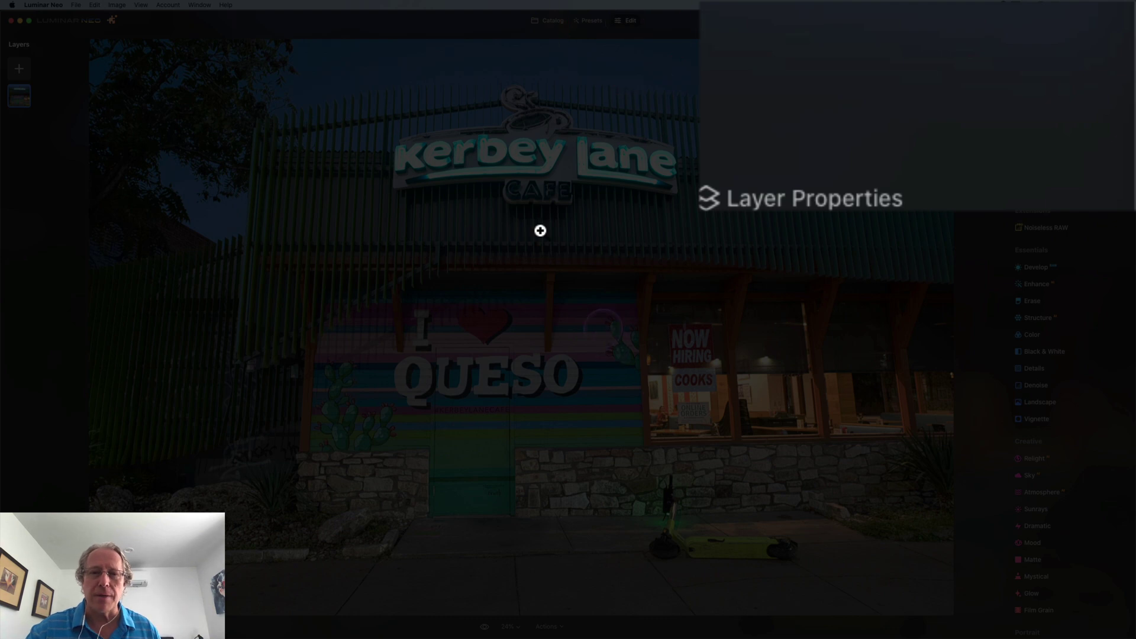
{"action": "left_click", "coordinate": [506, 627]}
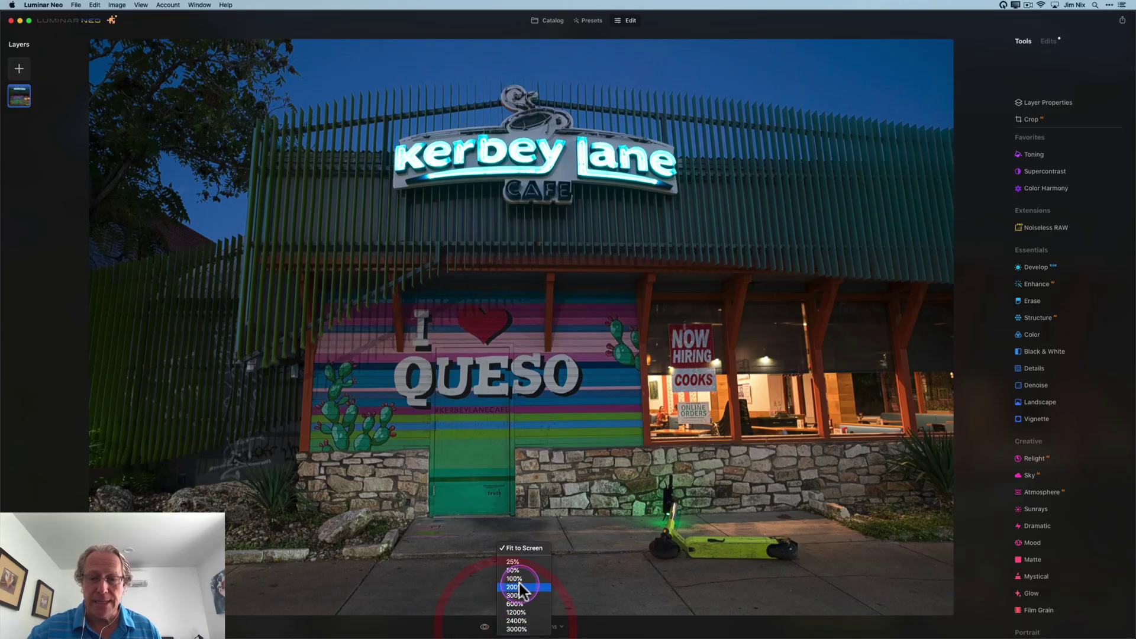
{"action": "left_click", "coordinate": [519, 583]}
{"action": "scroll", "coordinate": [602, 268], "scroll_direction": "up", "scroll_amount": 15}
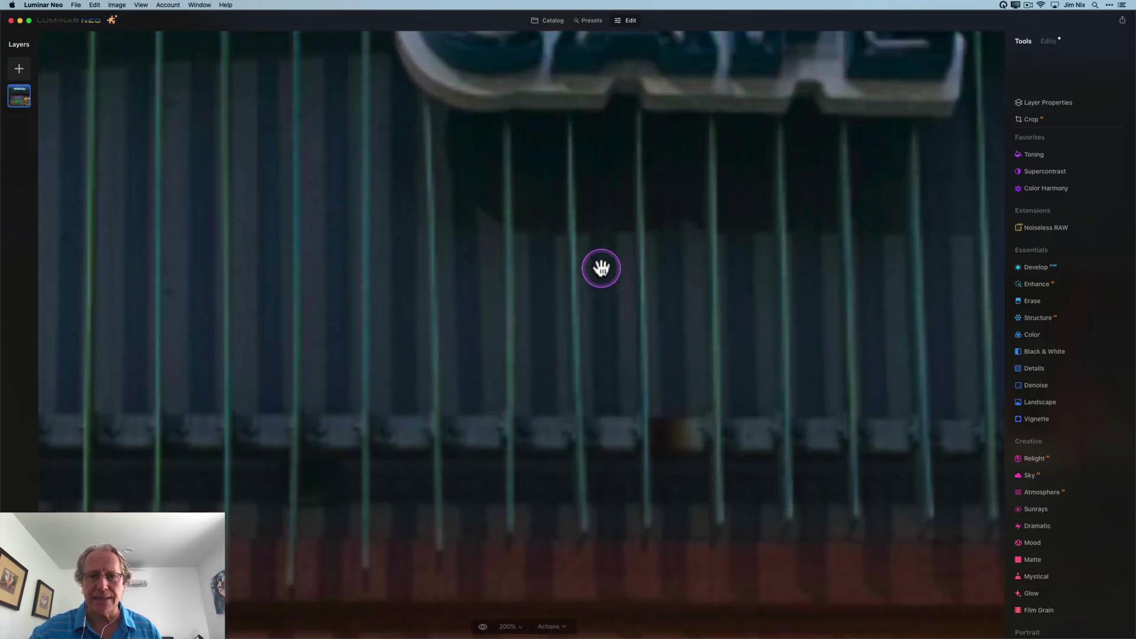
{"action": "scroll", "coordinate": [601, 268], "scroll_direction": "up", "scroll_amount": 10}
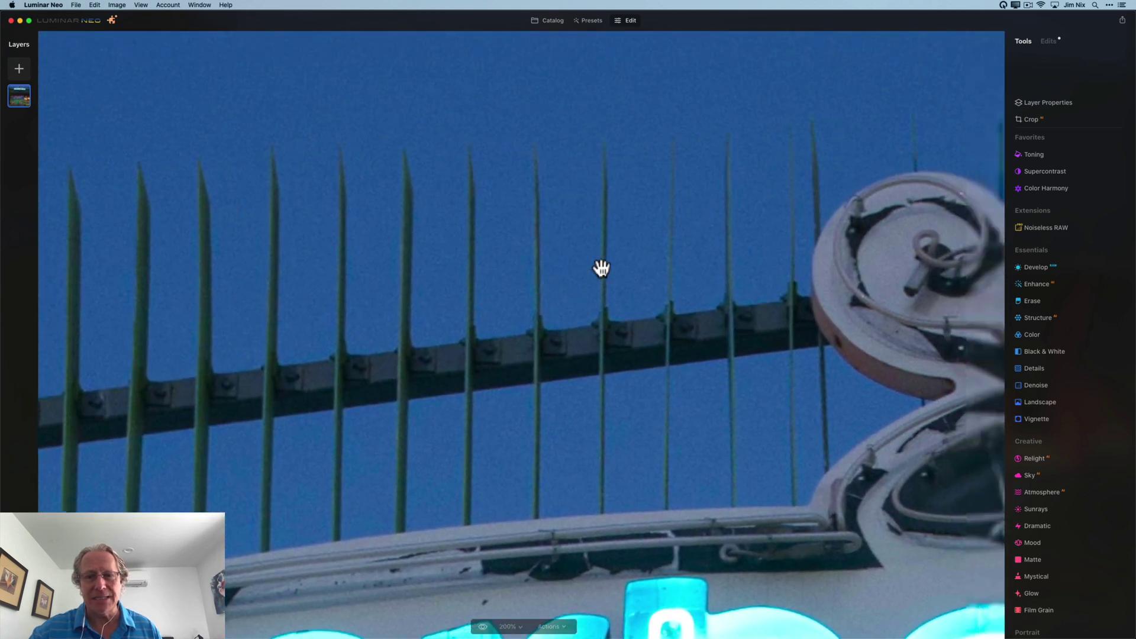
{"action": "scroll", "coordinate": [601, 268], "scroll_direction": "down", "scroll_amount": 2}
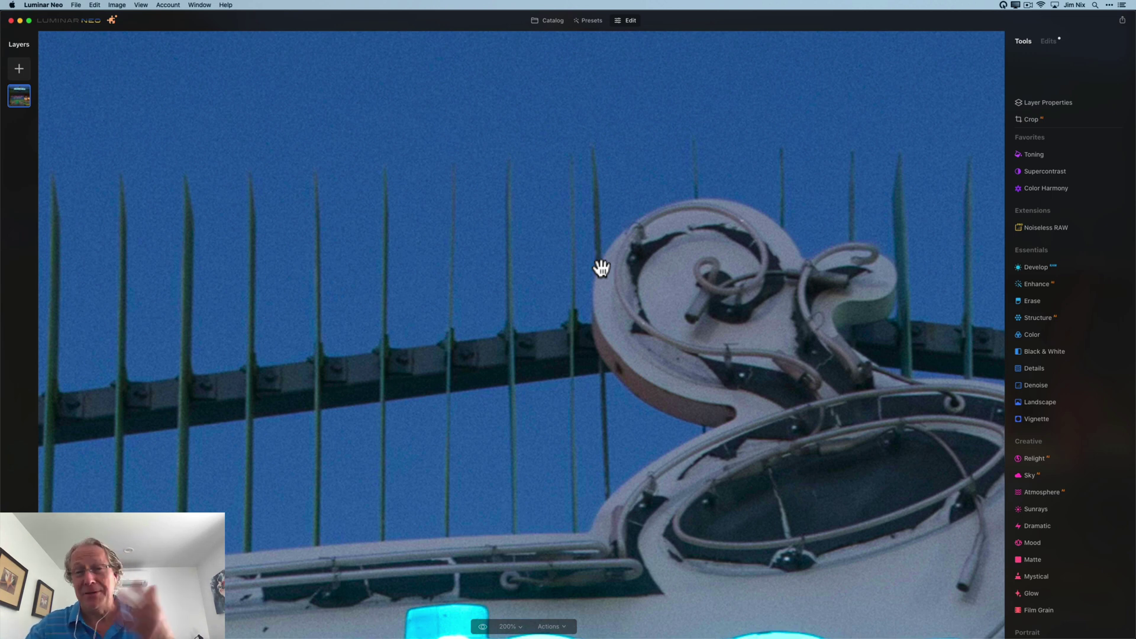
{"action": "left_click", "coordinate": [822, 216]}
{"action": "left_click", "coordinate": [868, 210]}
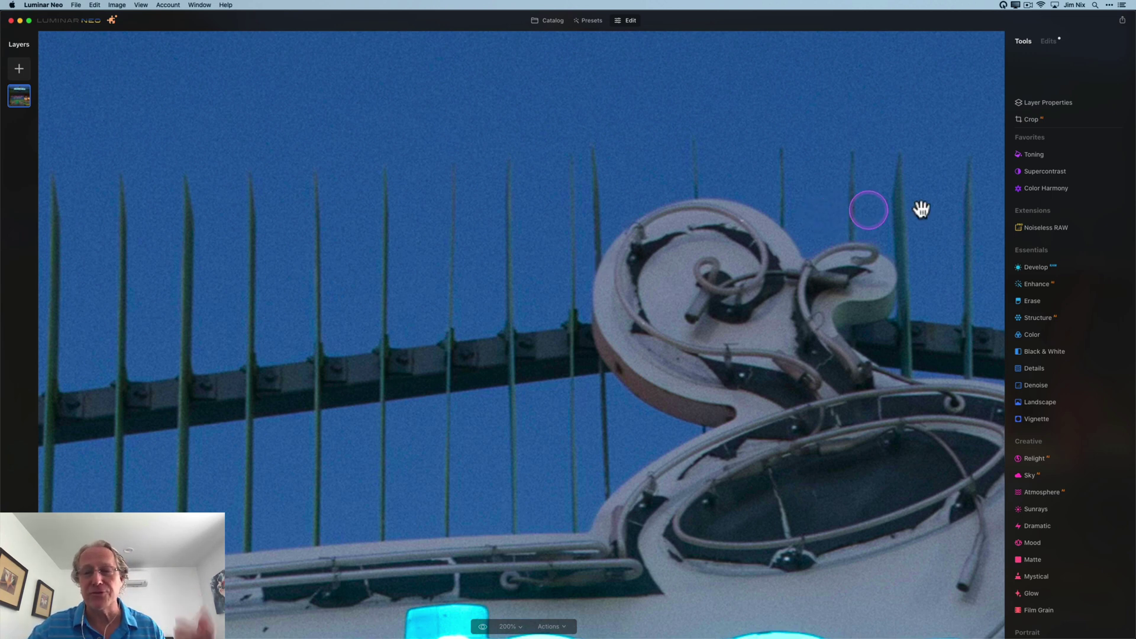
{"action": "left_click", "coordinate": [1039, 228]}
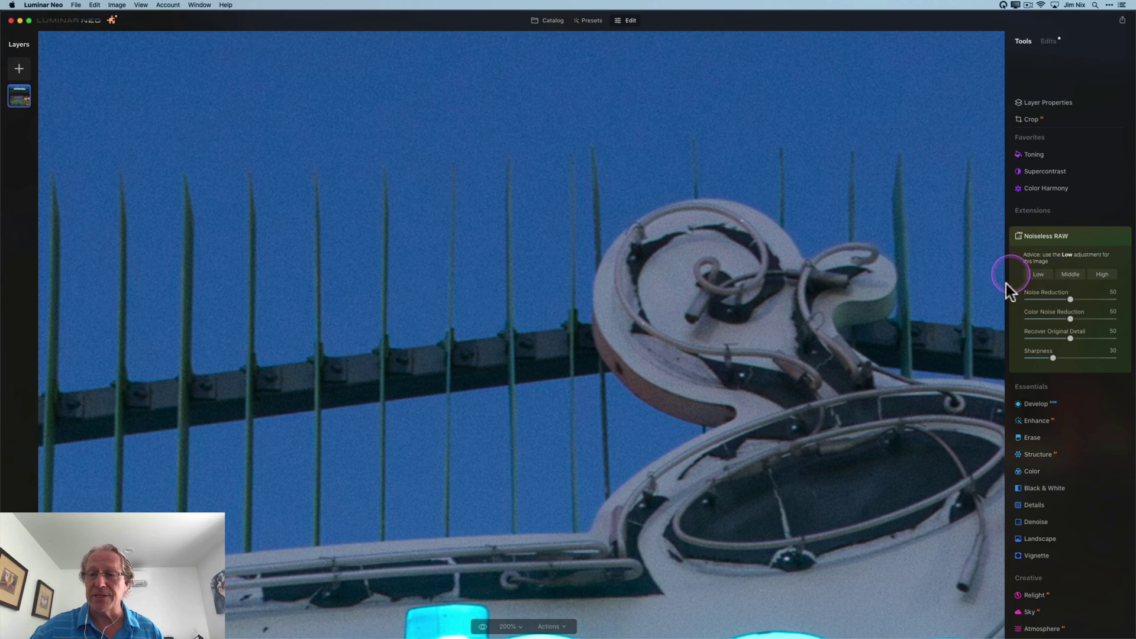
- Apply Noiseless RAW at Middle strength and compare the neon sign with and without denoising
{"action": "left_click", "coordinate": [1039, 296]}
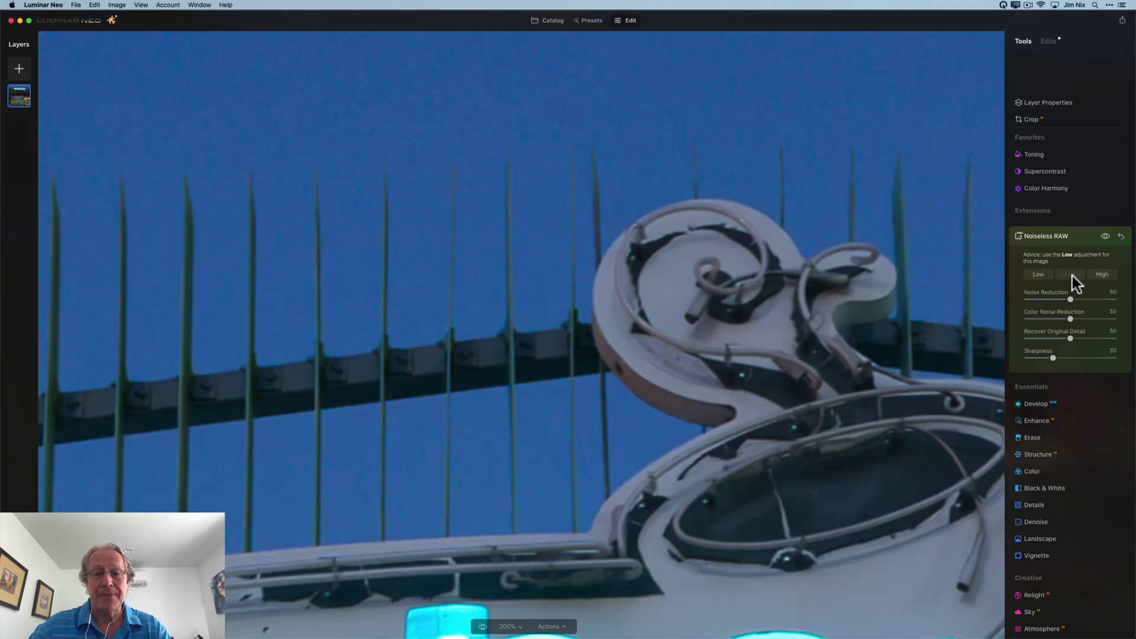
{"action": "left_click", "coordinate": [580, 341]}
{"action": "left_click", "coordinate": [1027, 330]}
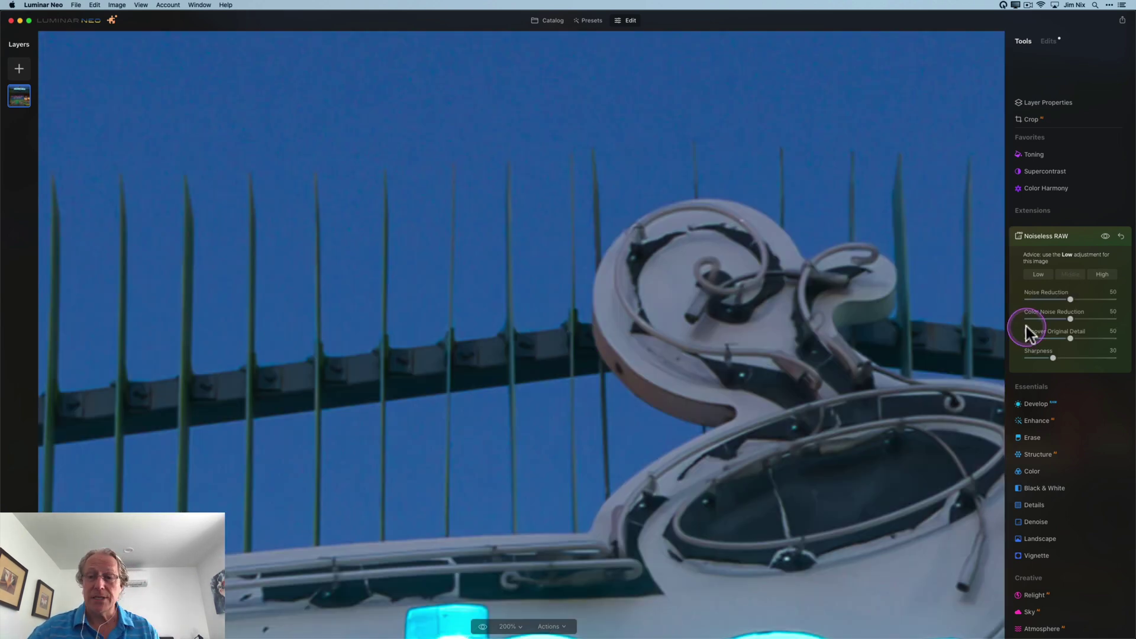
{"action": "left_click", "coordinate": [1105, 238]}
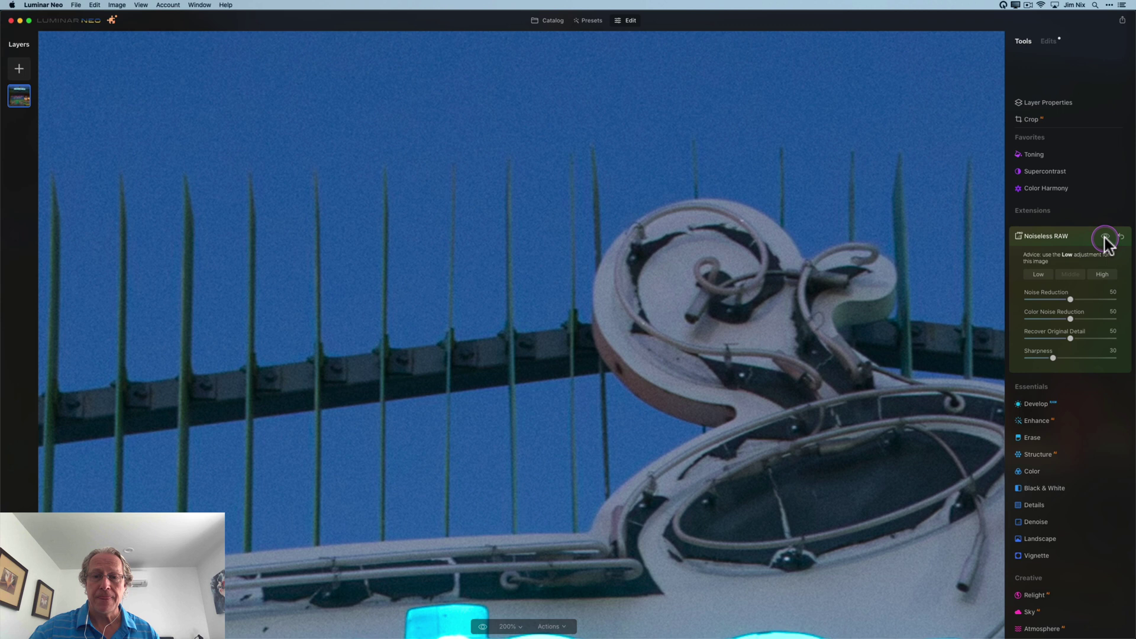
{"action": "left_click", "coordinate": [1105, 238]}
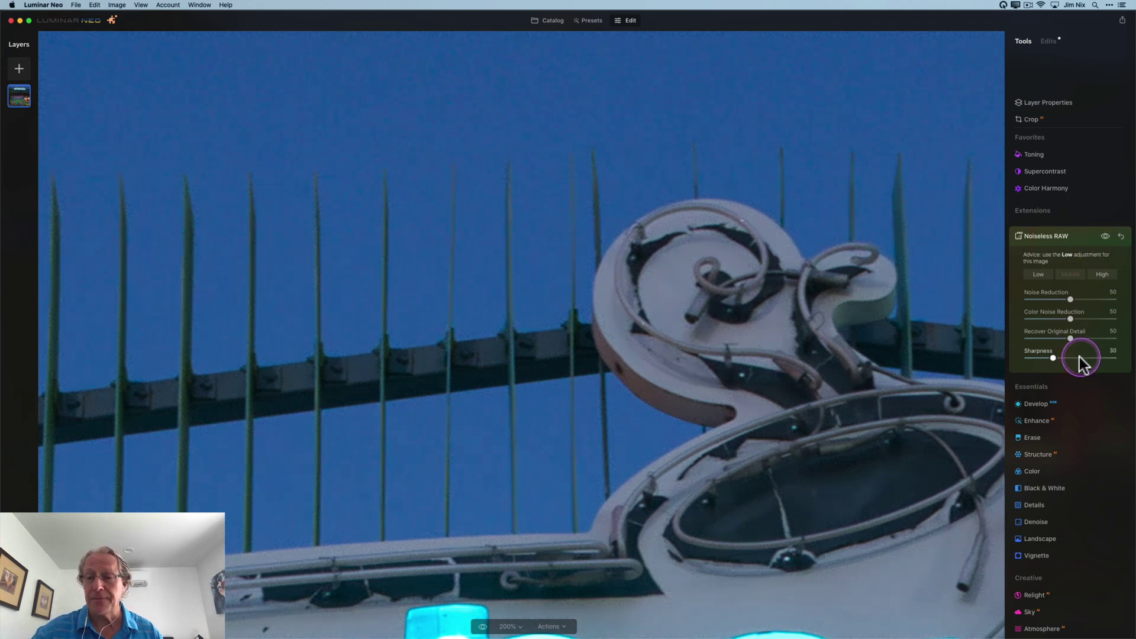
- Set the Noiseless RAW Sharpness to 71 and compare against the original
{"action": "left_click_drag", "start_coordinate": [1051, 356], "coordinate": [1125, 356]}
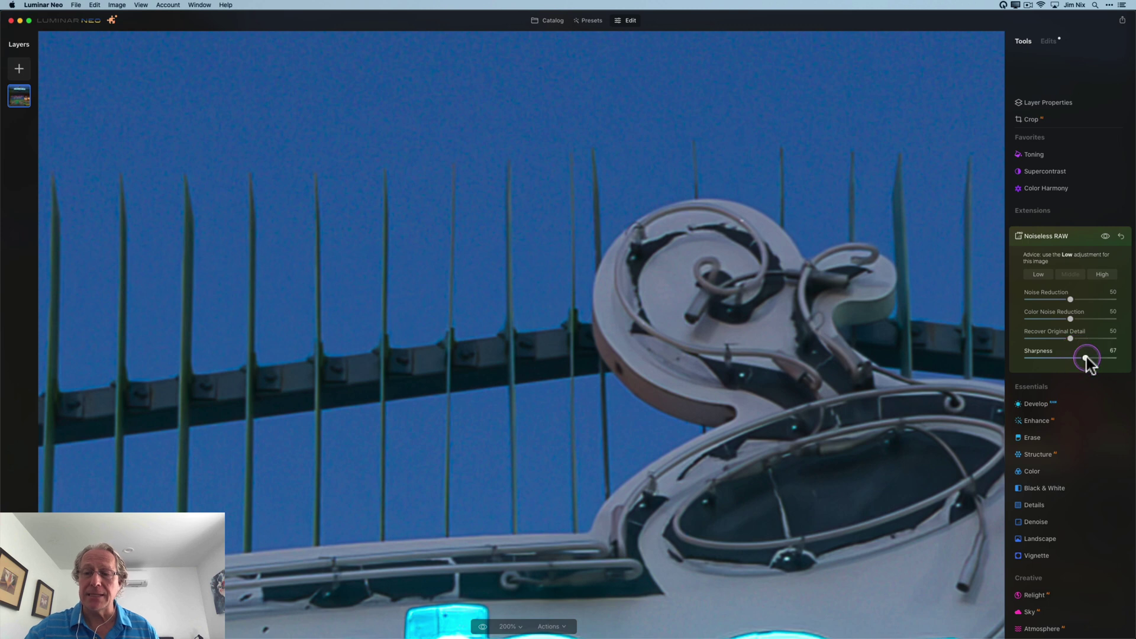
{"action": "left_click_drag", "start_coordinate": [1087, 358], "coordinate": [1091, 360]}
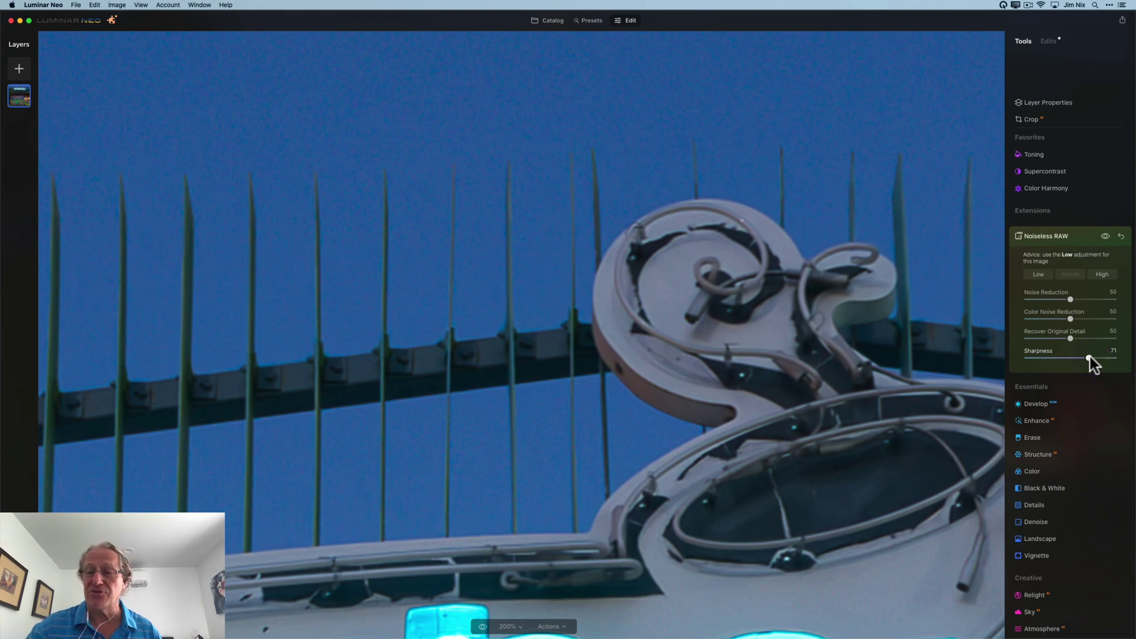
{"action": "left_click", "coordinate": [552, 377]}
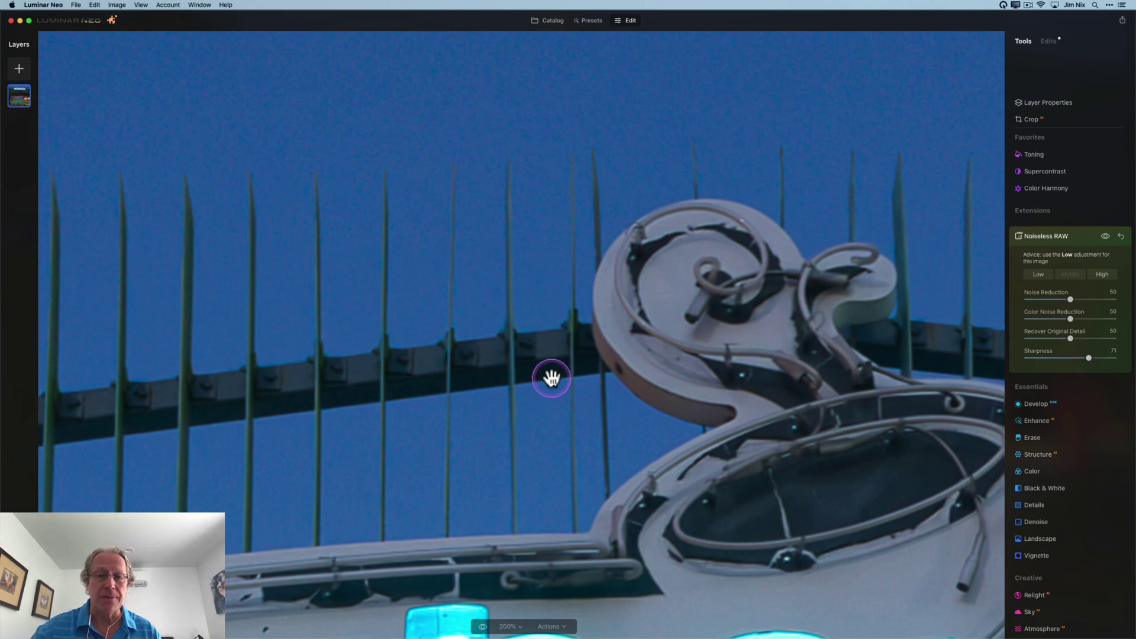
{"action": "left_click", "coordinate": [1105, 235]}
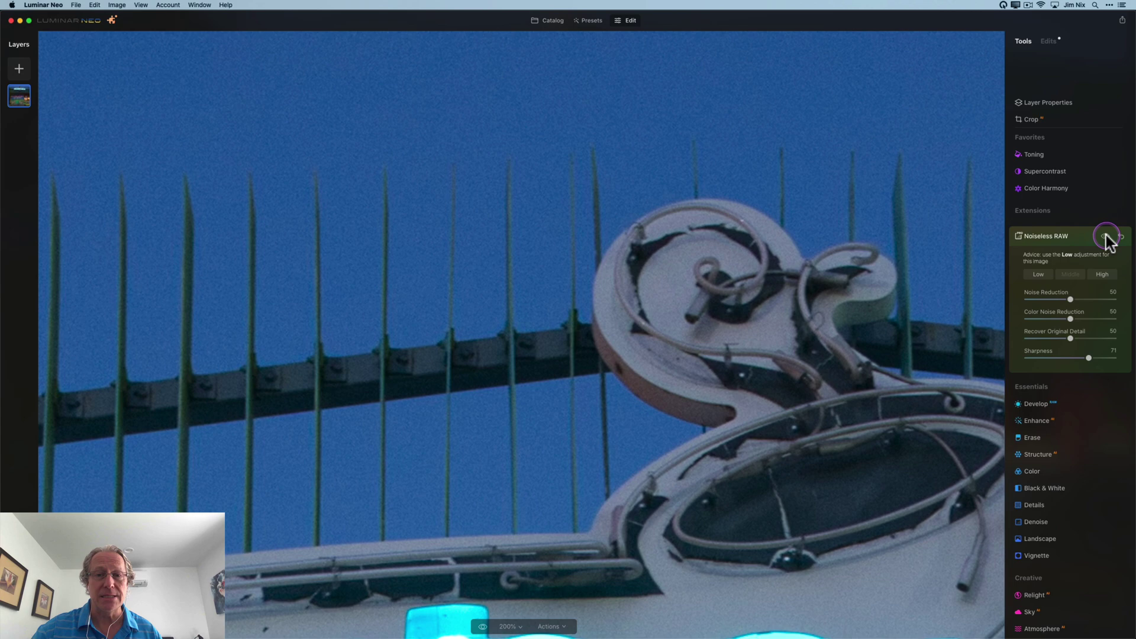
- Pan to the green door and compare the cafe photo with and without denoising
{"action": "left_click", "coordinate": [1104, 235]}
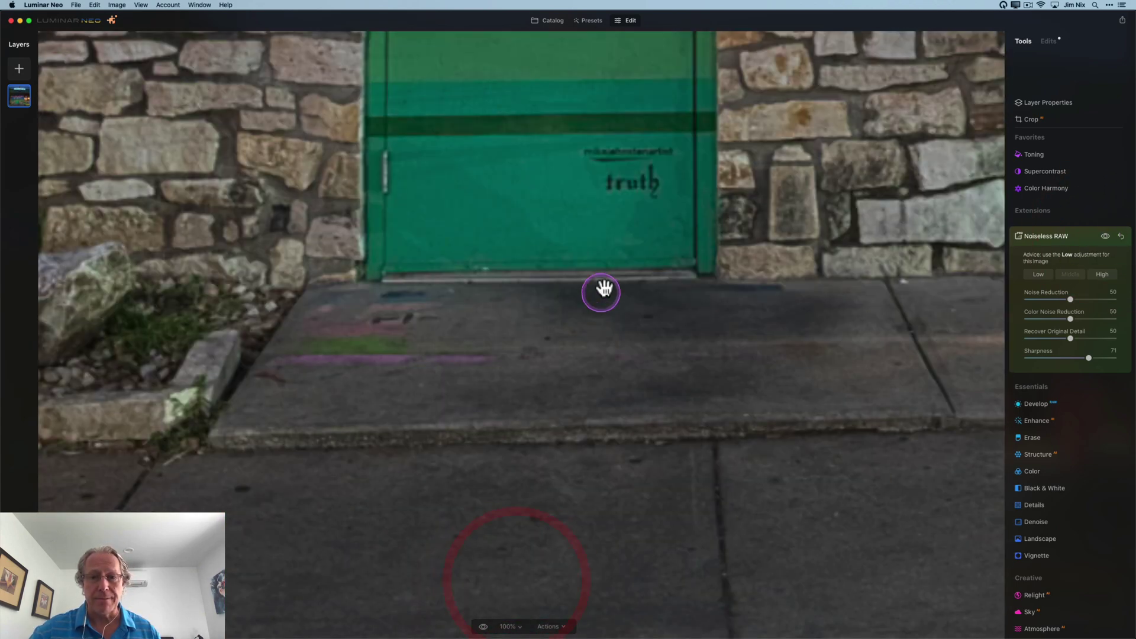
{"action": "scroll", "coordinate": [606, 287], "scroll_direction": "up", "scroll_amount": 5}
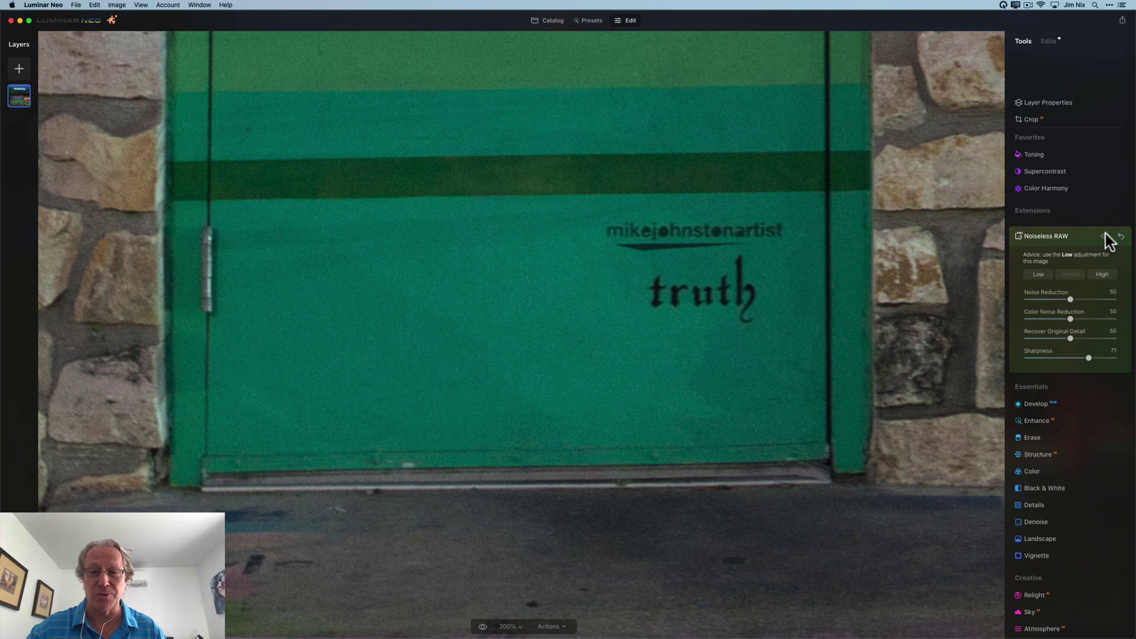
{"action": "left_click", "coordinate": [1105, 237]}
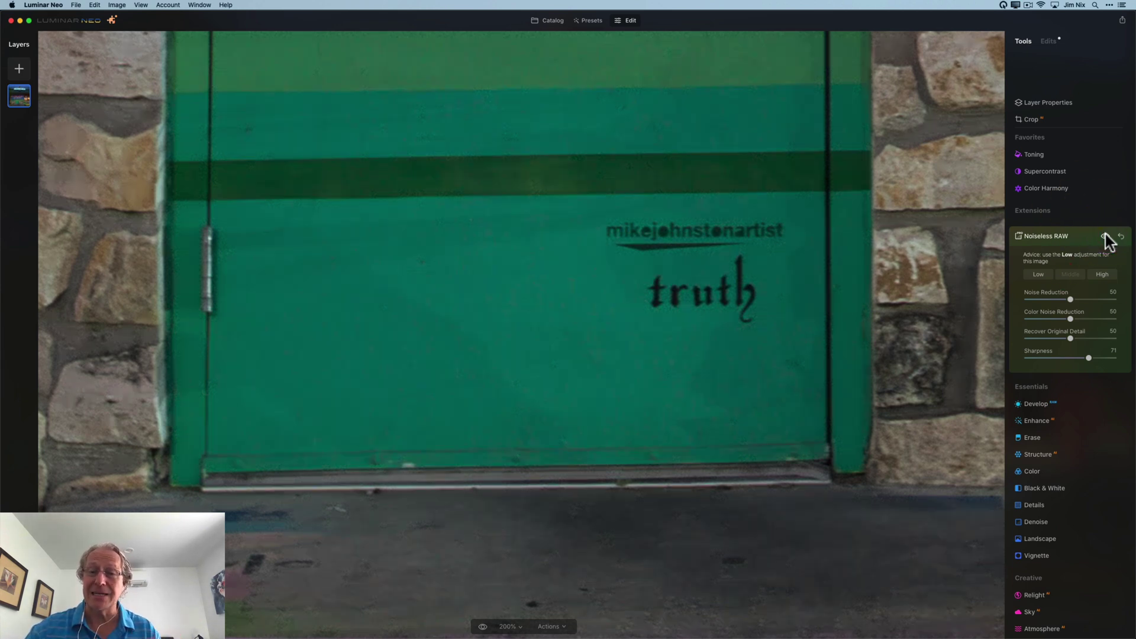
- Set Sharpness to 100 and Recover Original Detail to 70, then open the ISO 4000 two-women portrait
{"action": "left_click", "coordinate": [1089, 358]}
{"action": "left_click_drag", "start_coordinate": [1090, 358], "coordinate": [1117, 360]}
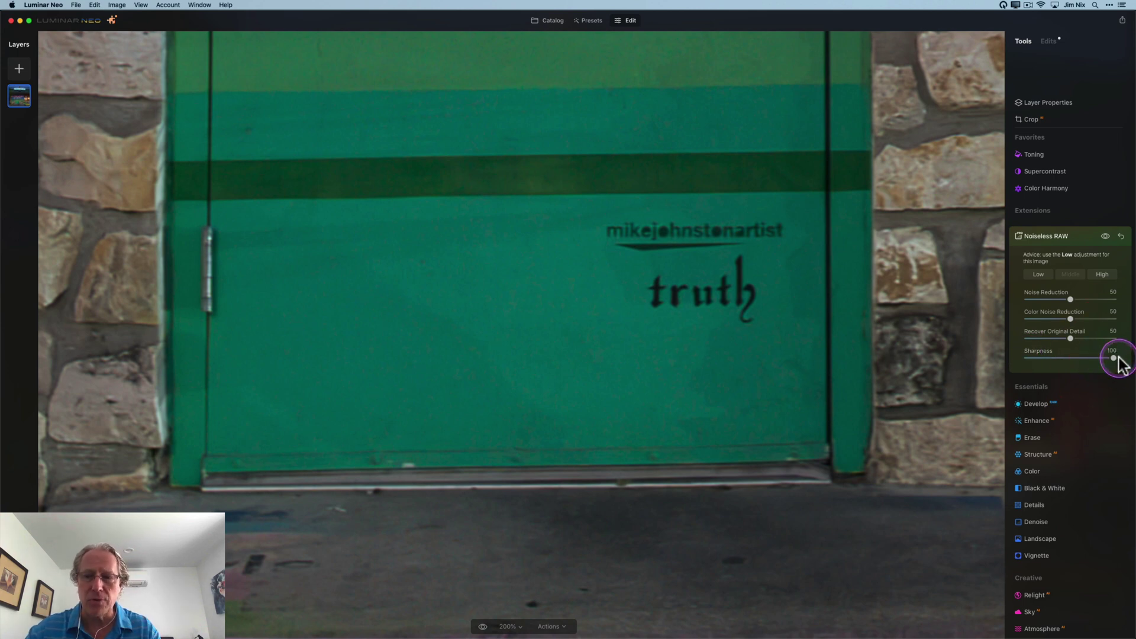
{"action": "left_click", "coordinate": [1074, 339]}
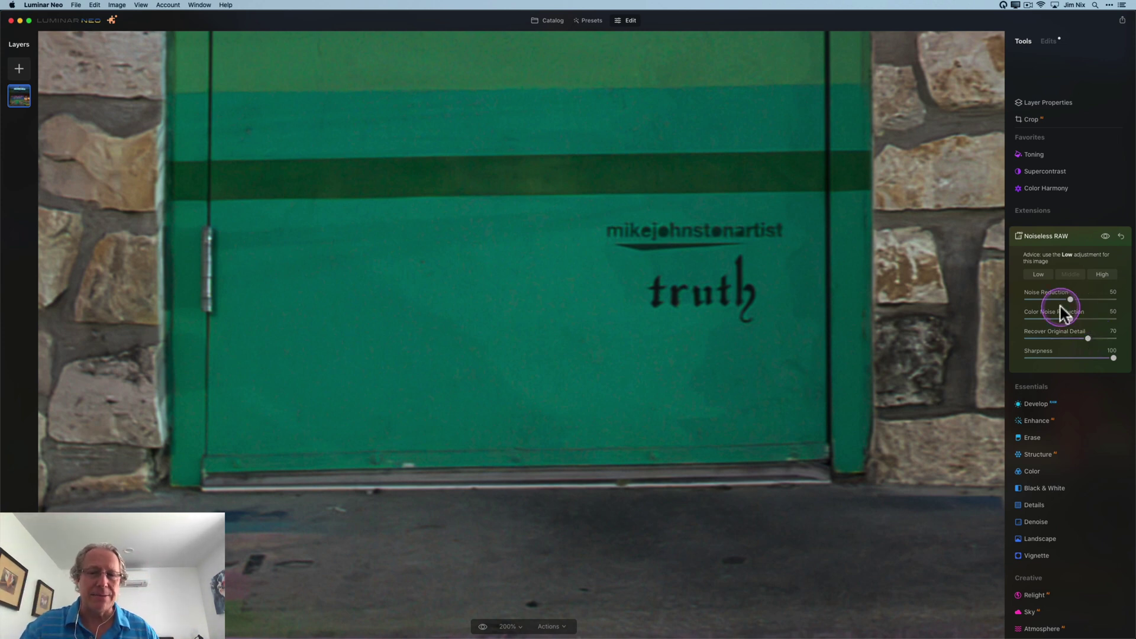
{"action": "left_click", "coordinate": [944, 353]}
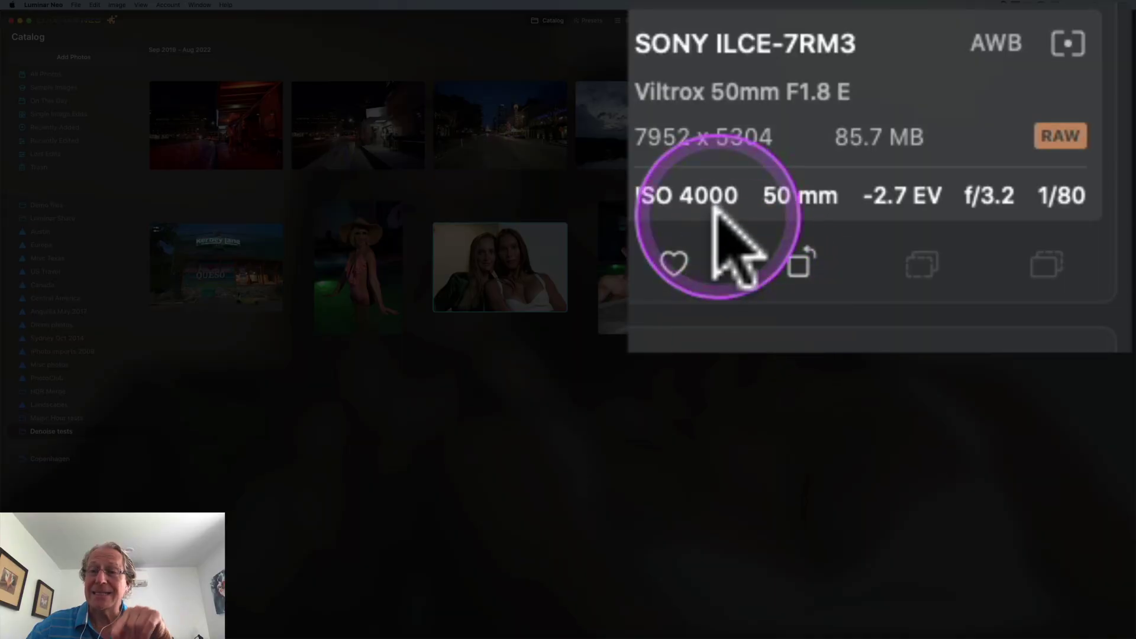
{"action": "left_click", "coordinate": [628, 19]}
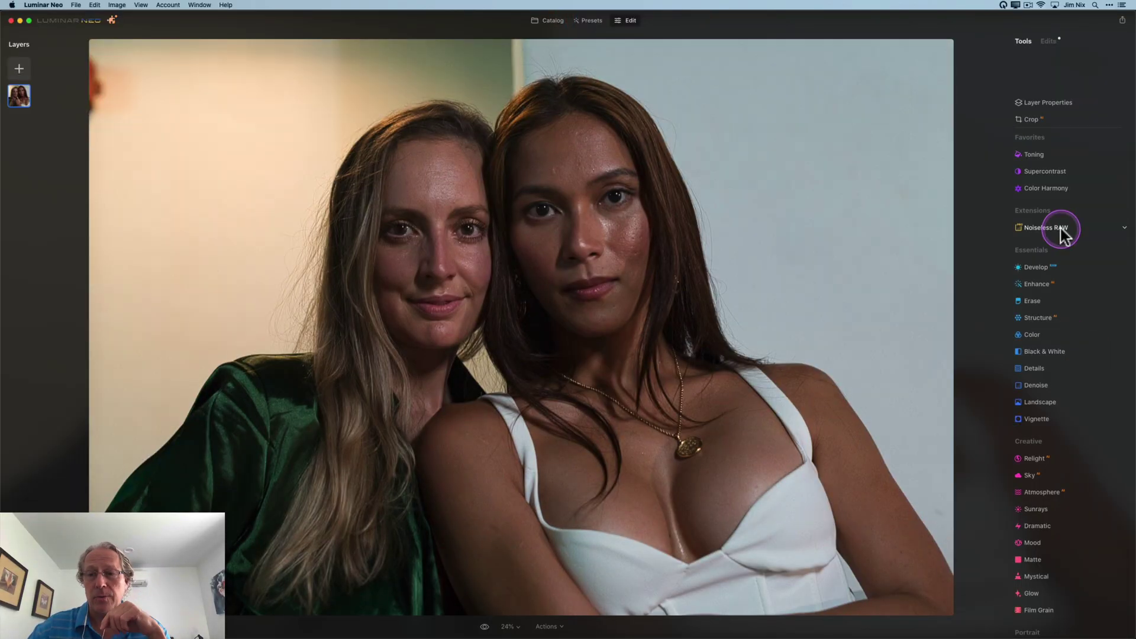
- Apply Noiseless RAW at High to the two-women portrait and compare their faces before and after
{"action": "left_click", "coordinate": [1061, 232]}
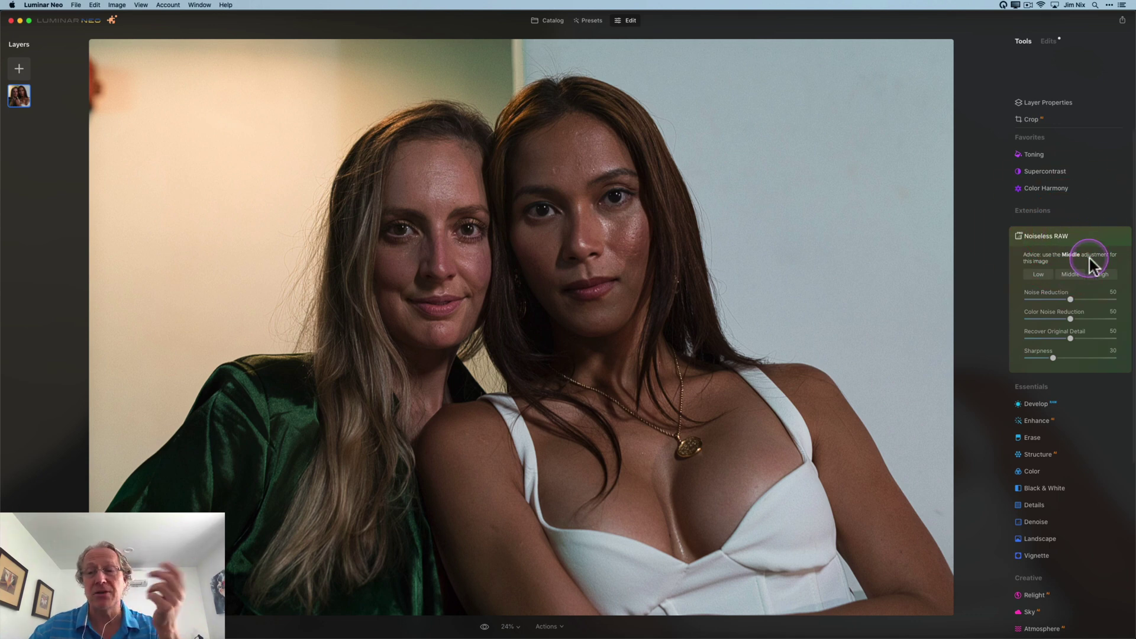
{"action": "left_click", "coordinate": [1104, 274]}
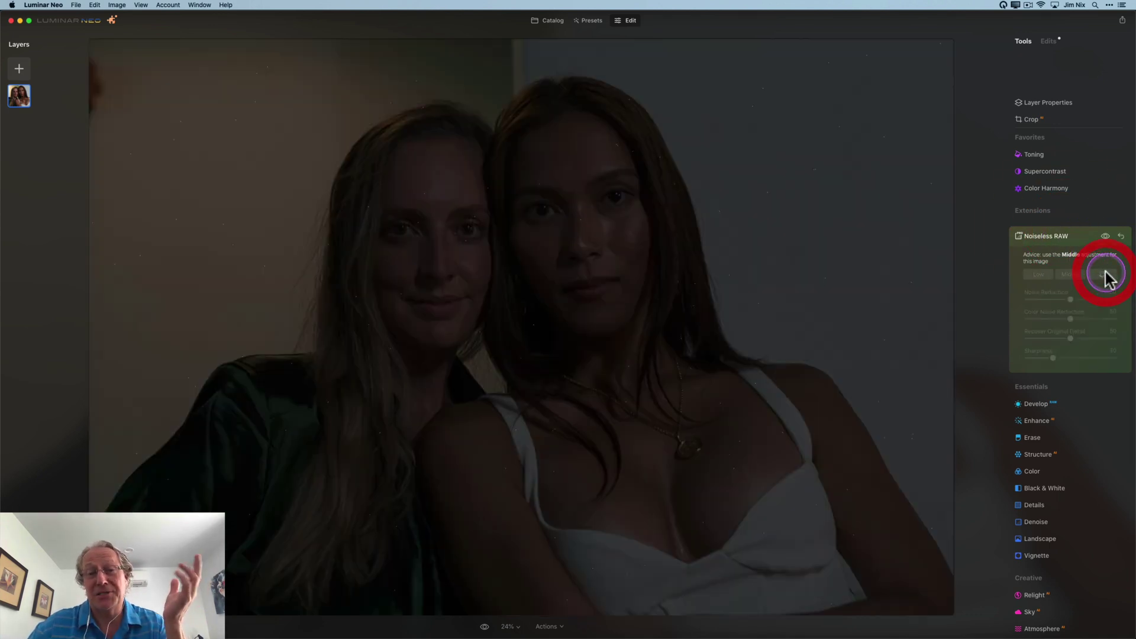
{"action": "scroll", "coordinate": [506, 385], "scroll_direction": "up", "scroll_amount": 5}
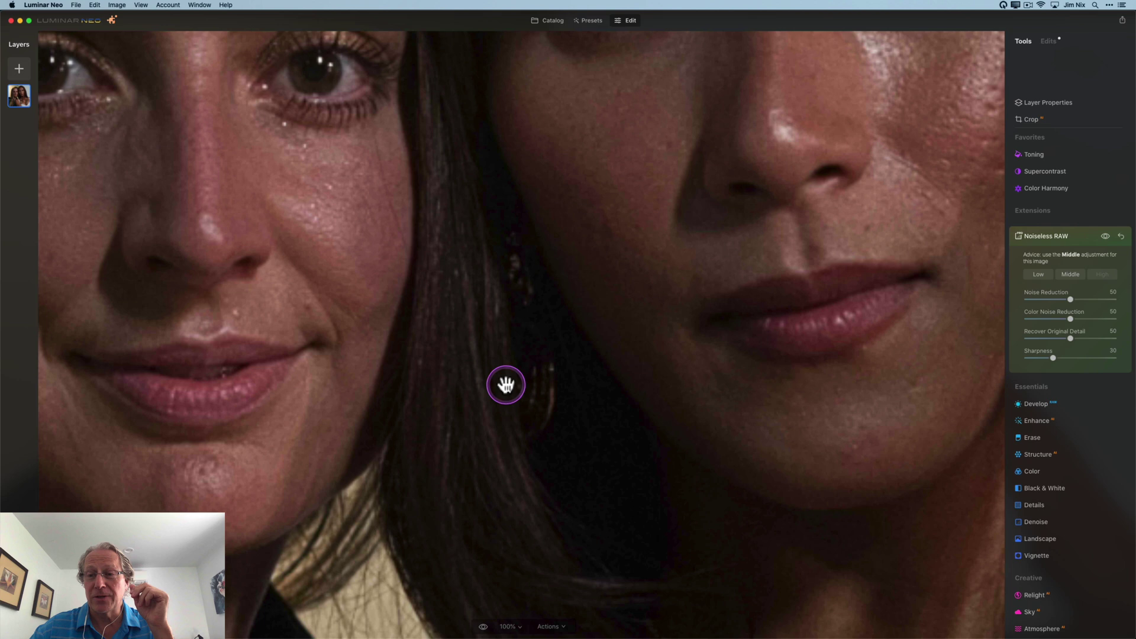
{"action": "scroll", "coordinate": [506, 385], "scroll_direction": "up", "scroll_amount": 5}
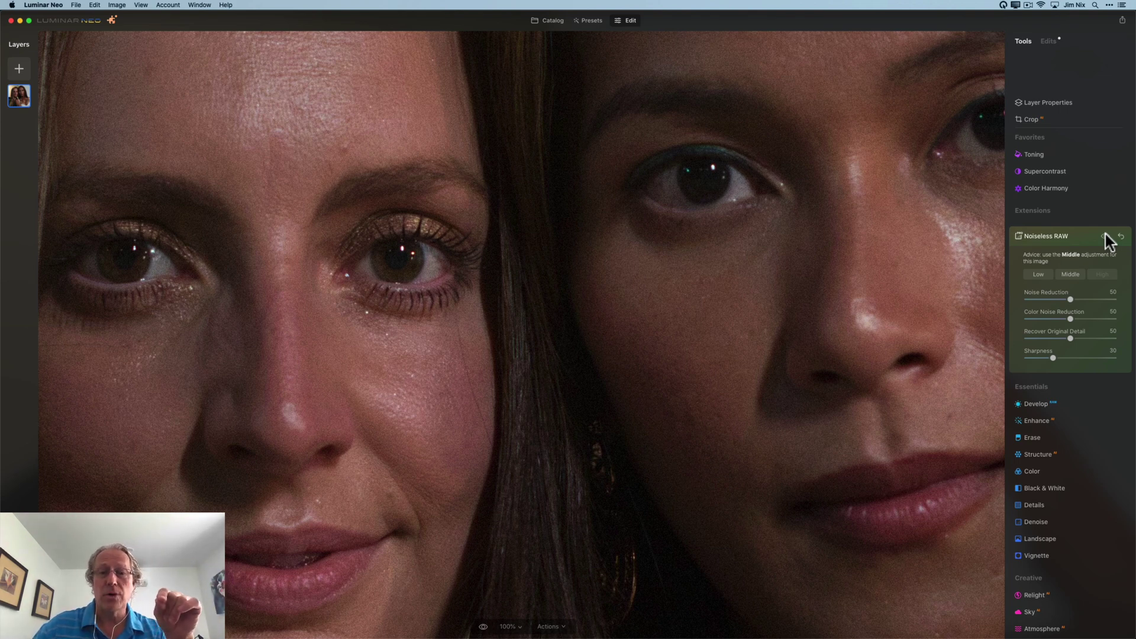
{"action": "left_click", "coordinate": [1105, 235]}
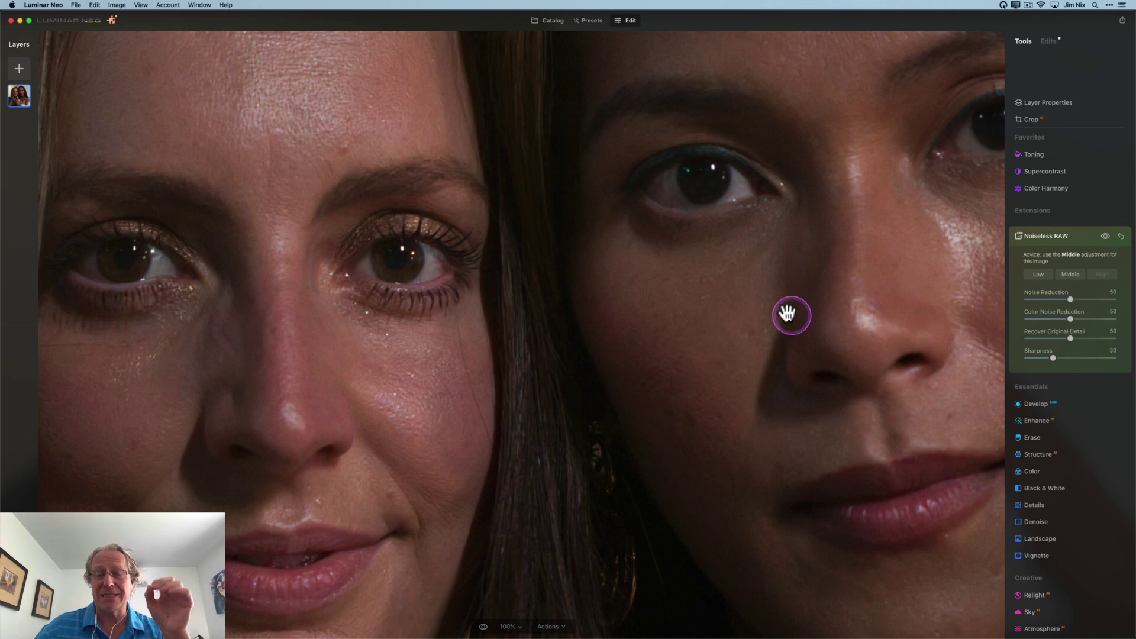
- Zoom to 200% on the woman's eyes and compare the original and denoised versions
{"action": "left_click", "coordinate": [509, 626]}
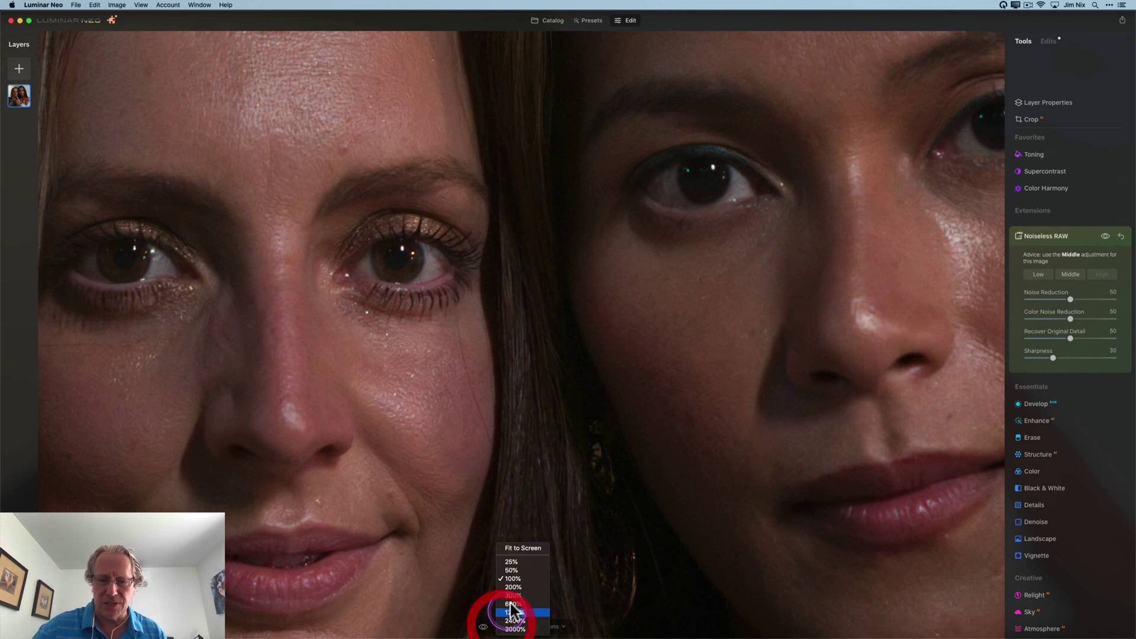
{"action": "left_click", "coordinate": [513, 587]}
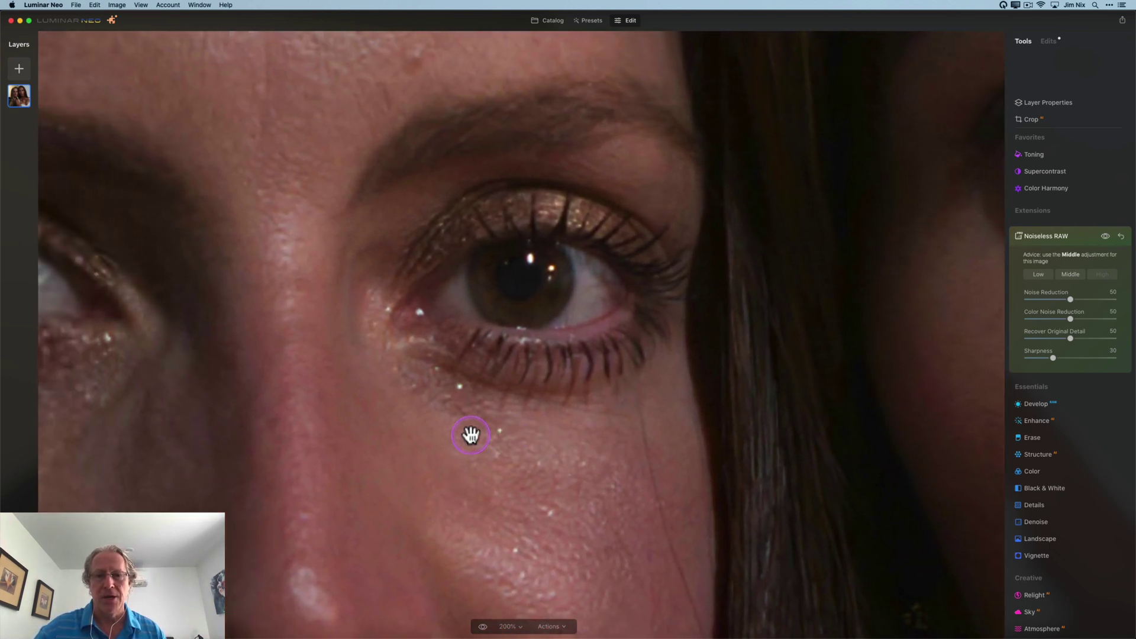
{"action": "left_click_drag", "start_coordinate": [470, 435], "coordinate": [494, 432]}
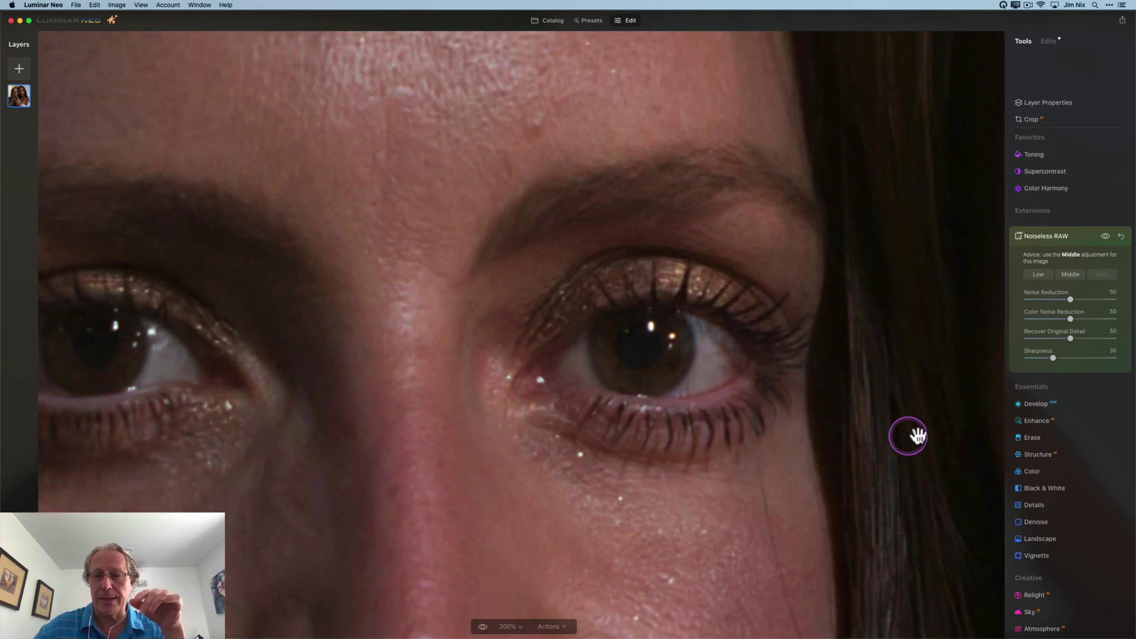
{"action": "left_click", "coordinate": [1105, 236]}
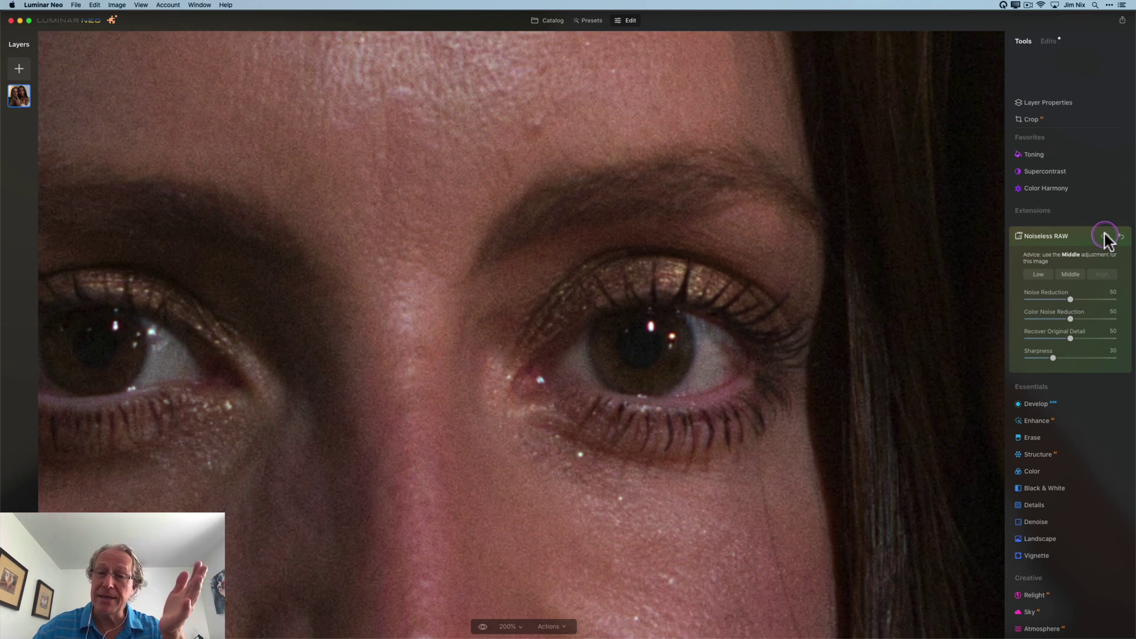
{"action": "left_click", "coordinate": [1105, 237]}
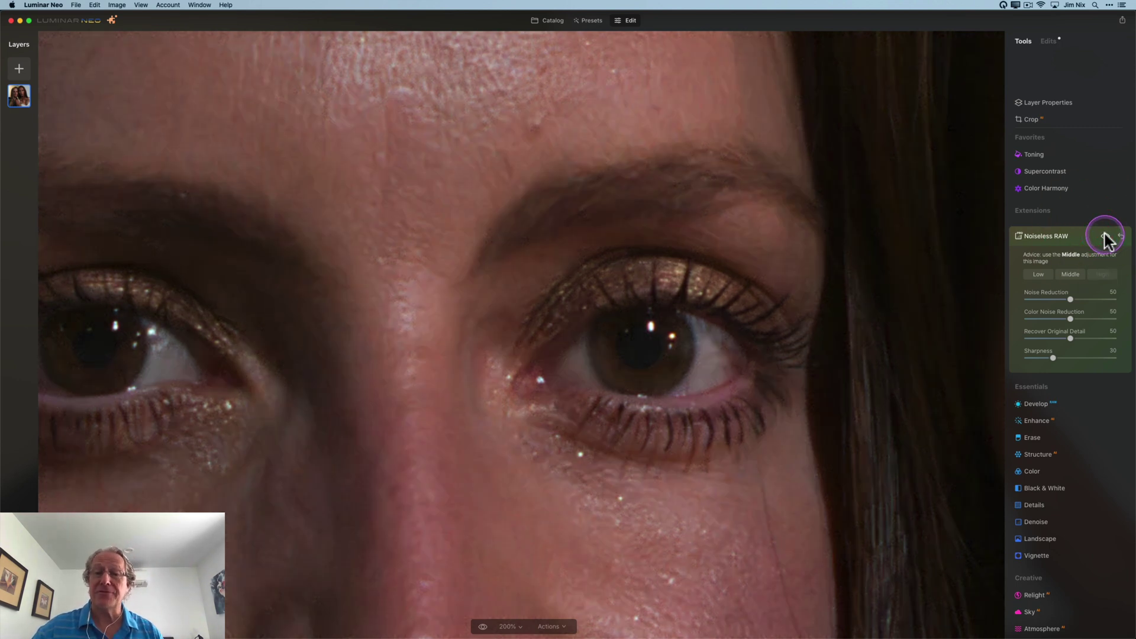
- Push Noiseless RAW Sharpness to 100, then settle it at 51
{"action": "left_click", "coordinate": [1091, 365]}
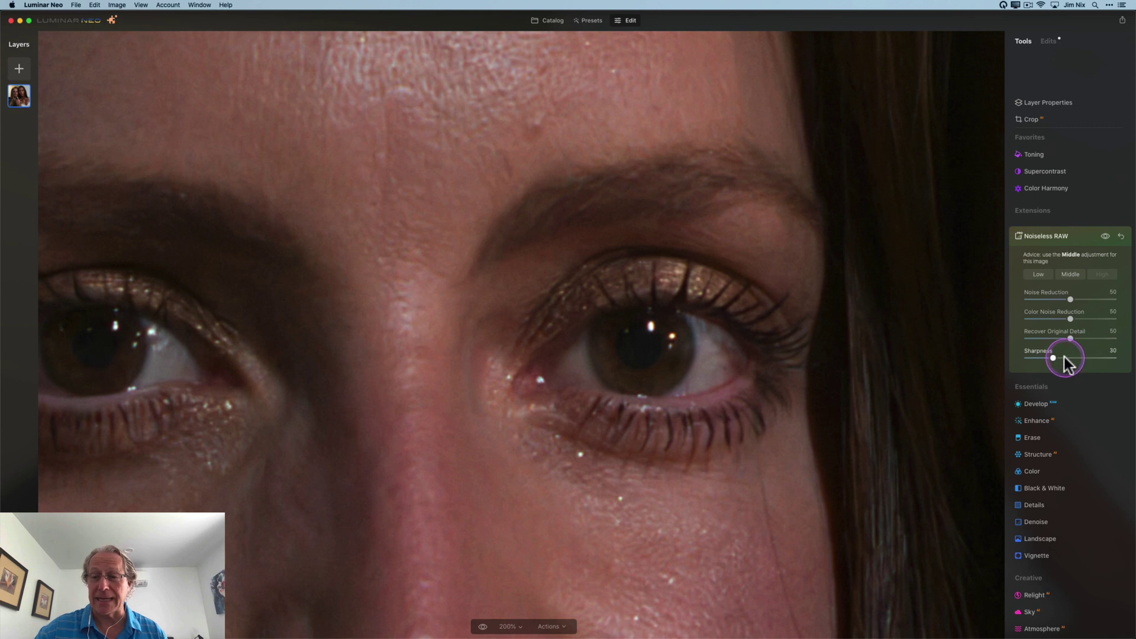
{"action": "left_click_drag", "start_coordinate": [1056, 358], "coordinate": [1115, 359]}
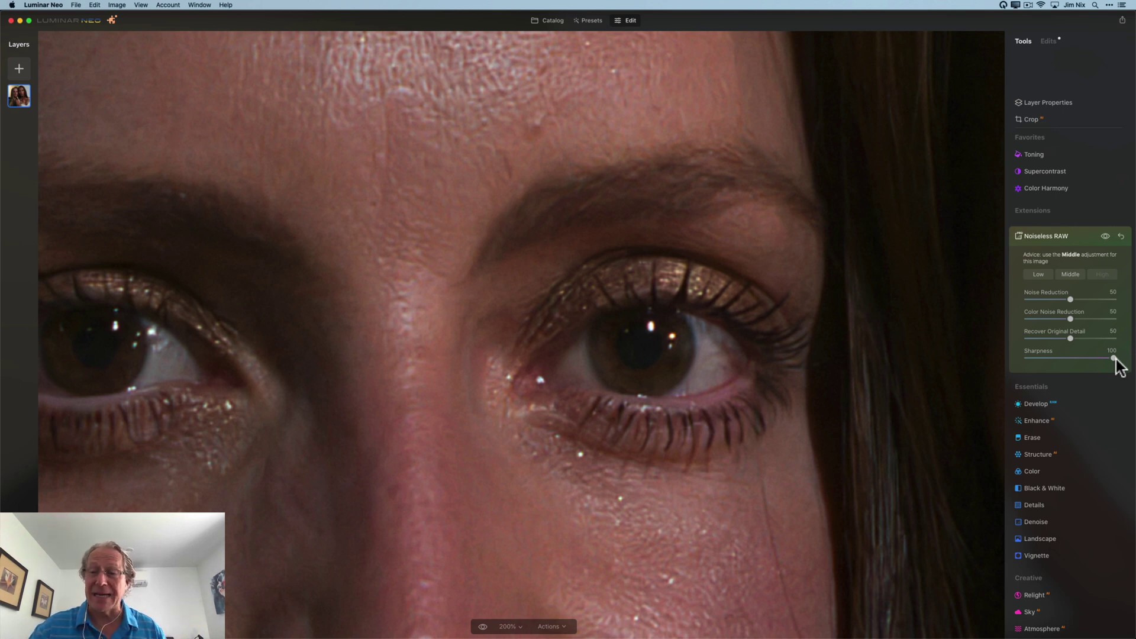
{"action": "left_click_drag", "start_coordinate": [1115, 358], "coordinate": [1072, 358]}
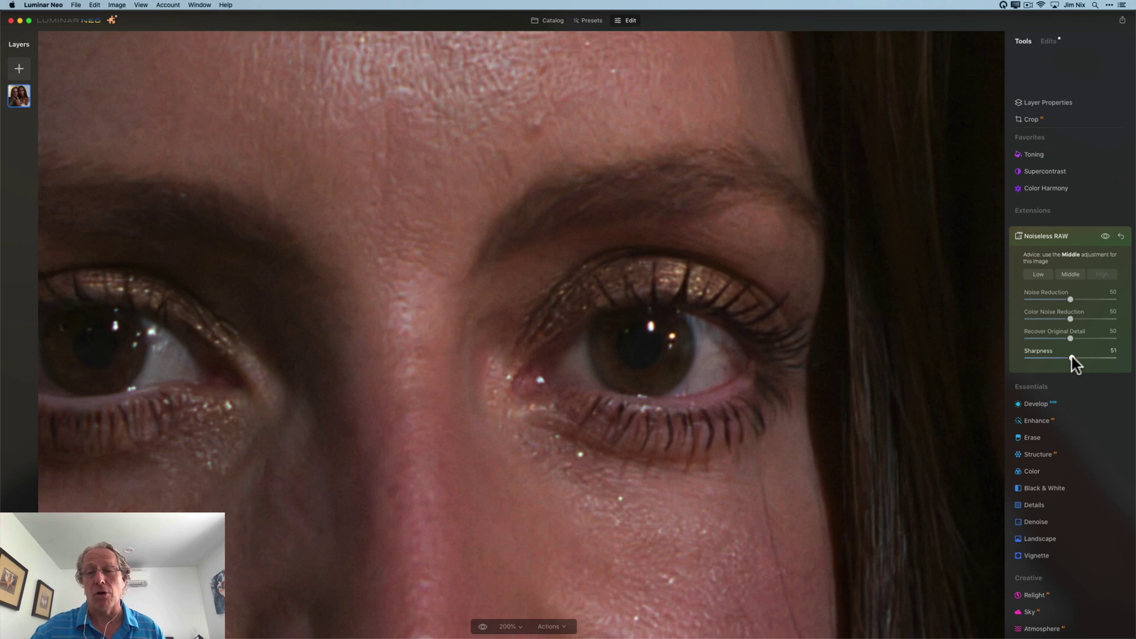
{"action": "left_click", "coordinate": [1105, 237]}
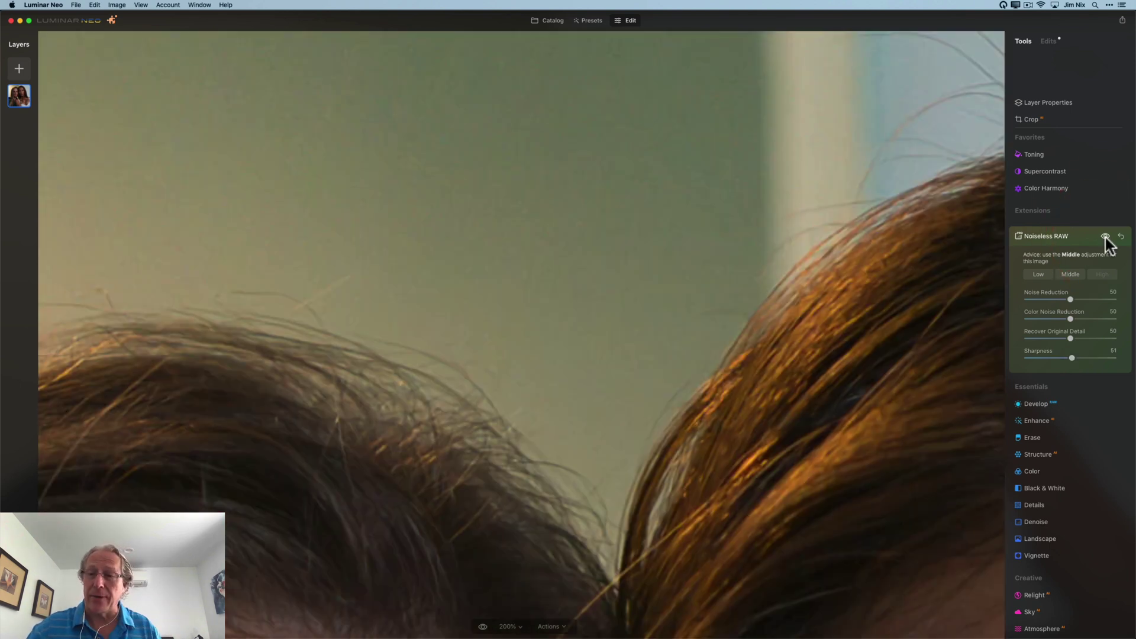
{"action": "left_click", "coordinate": [1105, 236]}
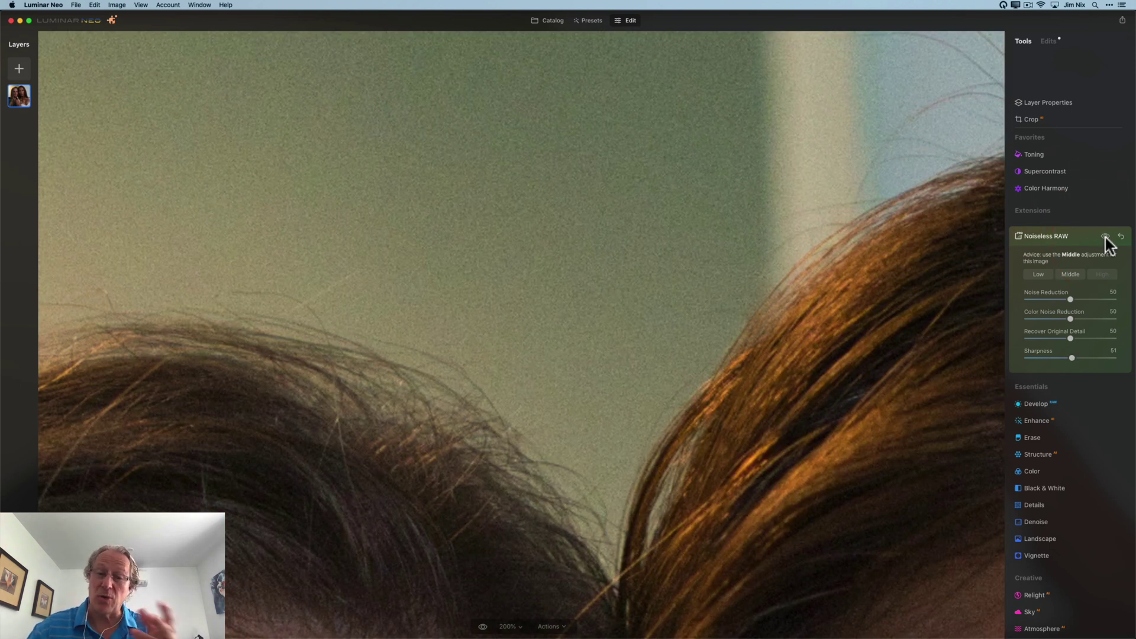
{"action": "left_click", "coordinate": [1105, 237]}
{"action": "scroll", "coordinate": [707, 472], "scroll_direction": "down", "scroll_amount": 3}
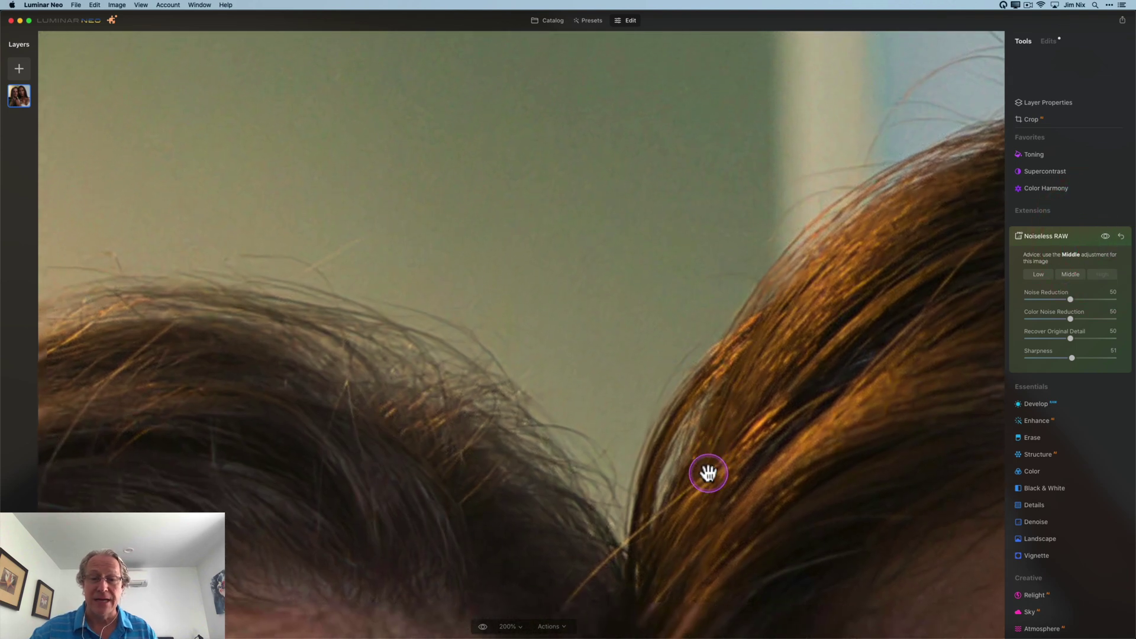
{"action": "scroll", "coordinate": [708, 472], "scroll_direction": "down", "scroll_amount": 2}
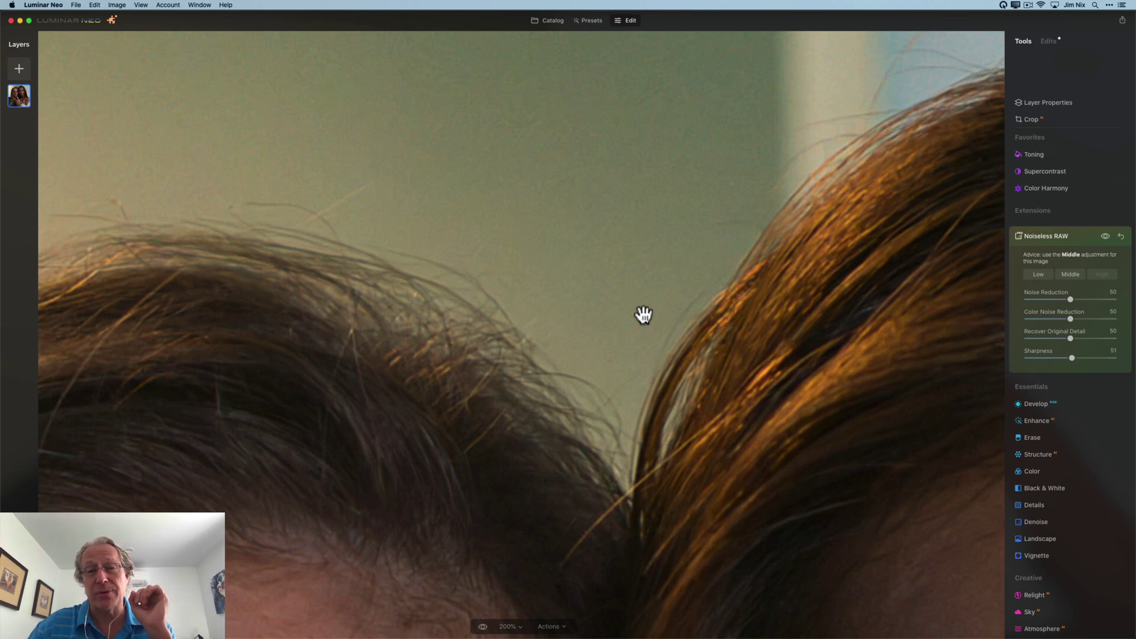
{"action": "key", "text": "g"}
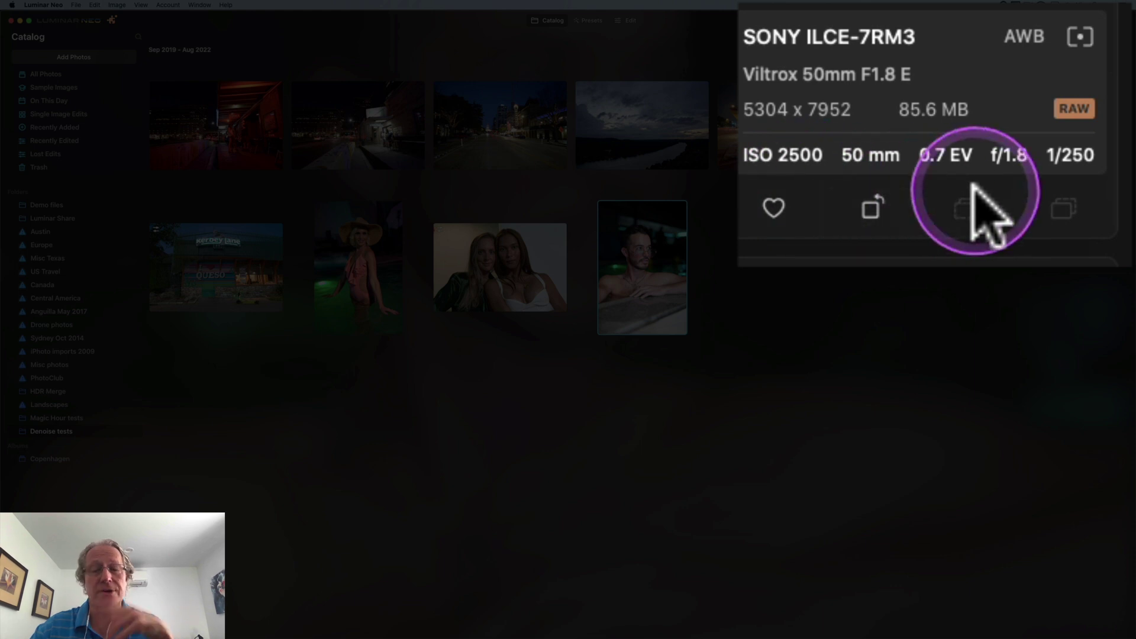
- Open the ISO 2500 poolside glasses portrait at 200% zoom, panned onto the man's eyes
{"action": "left_click", "coordinate": [631, 22]}
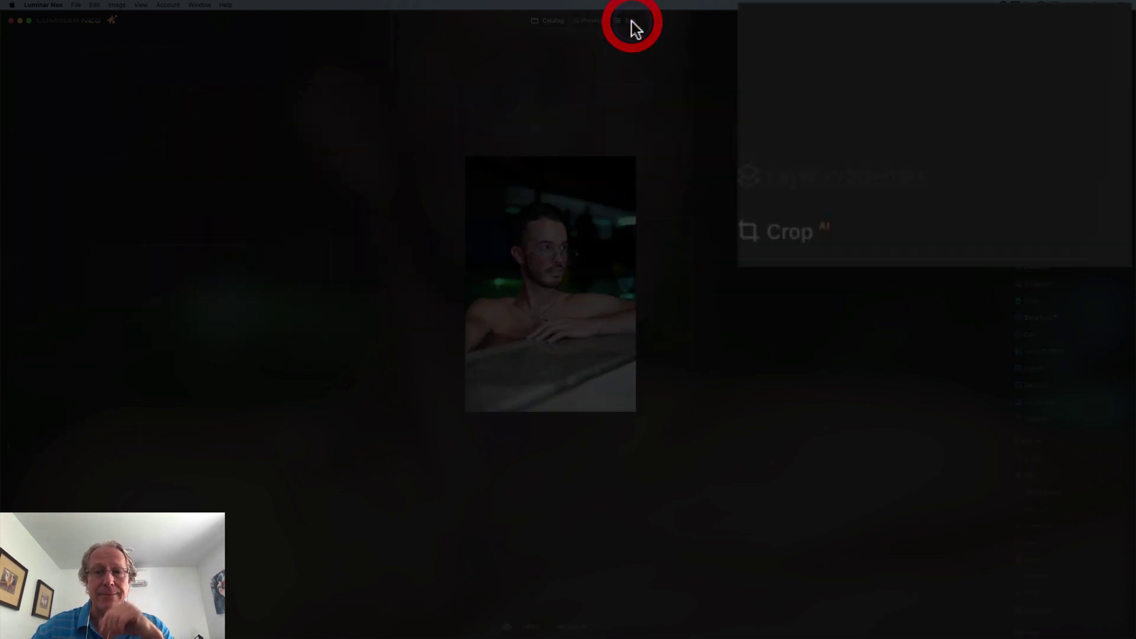
{"action": "left_click", "coordinate": [508, 628]}
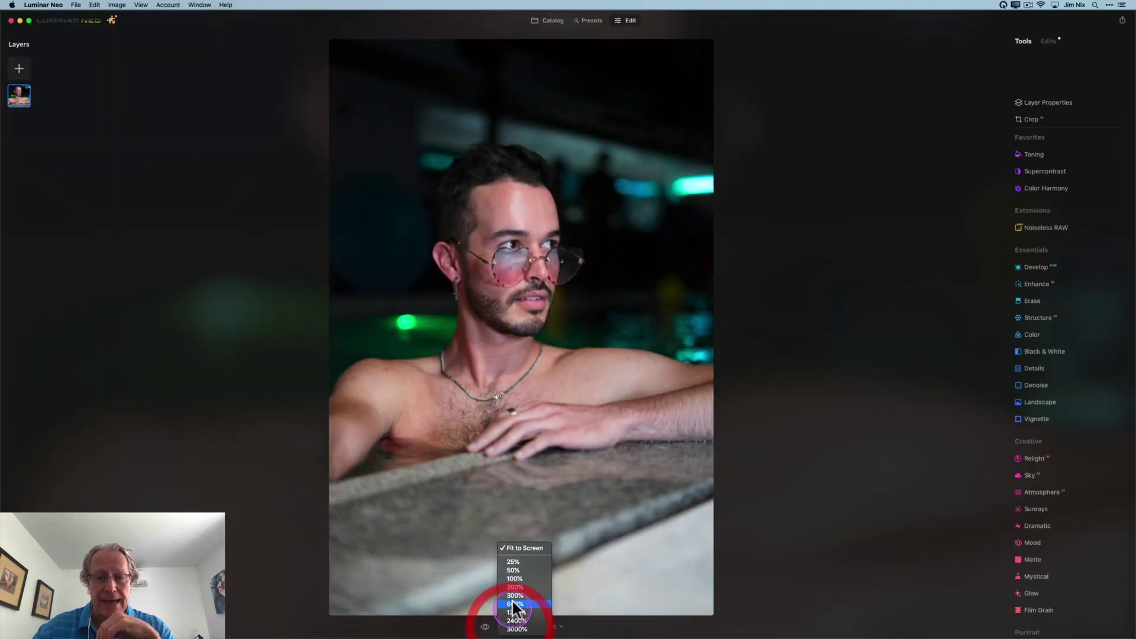
{"action": "left_click", "coordinate": [517, 587]}
{"action": "scroll", "coordinate": [567, 387], "scroll_direction": "up", "scroll_amount": 15}
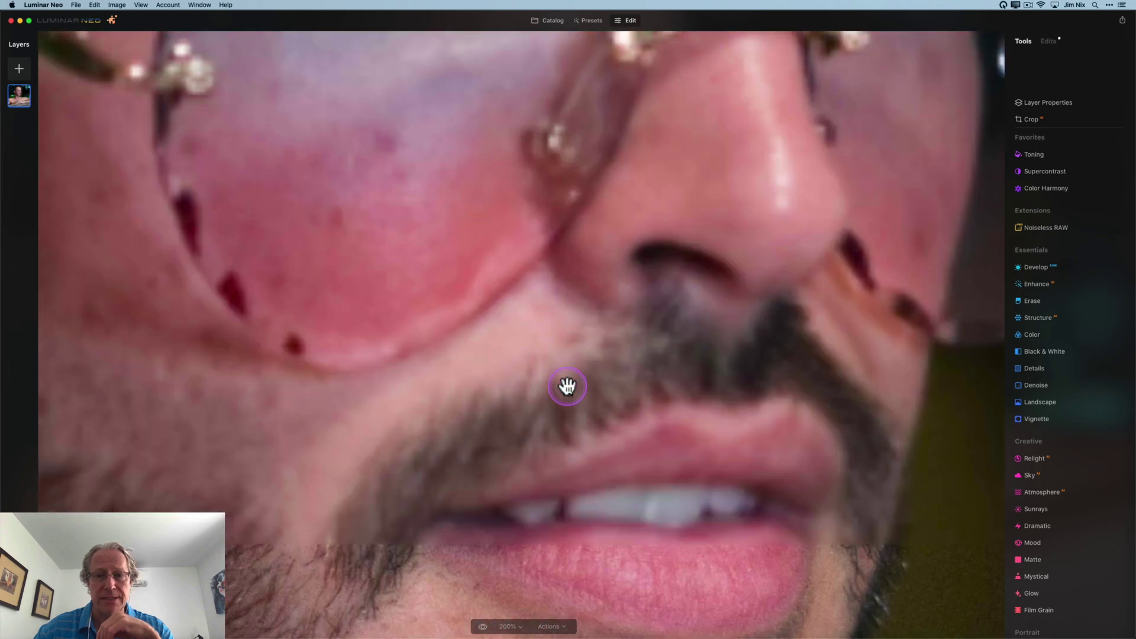
{"action": "scroll", "coordinate": [567, 386], "scroll_direction": "right", "scroll_amount": 2}
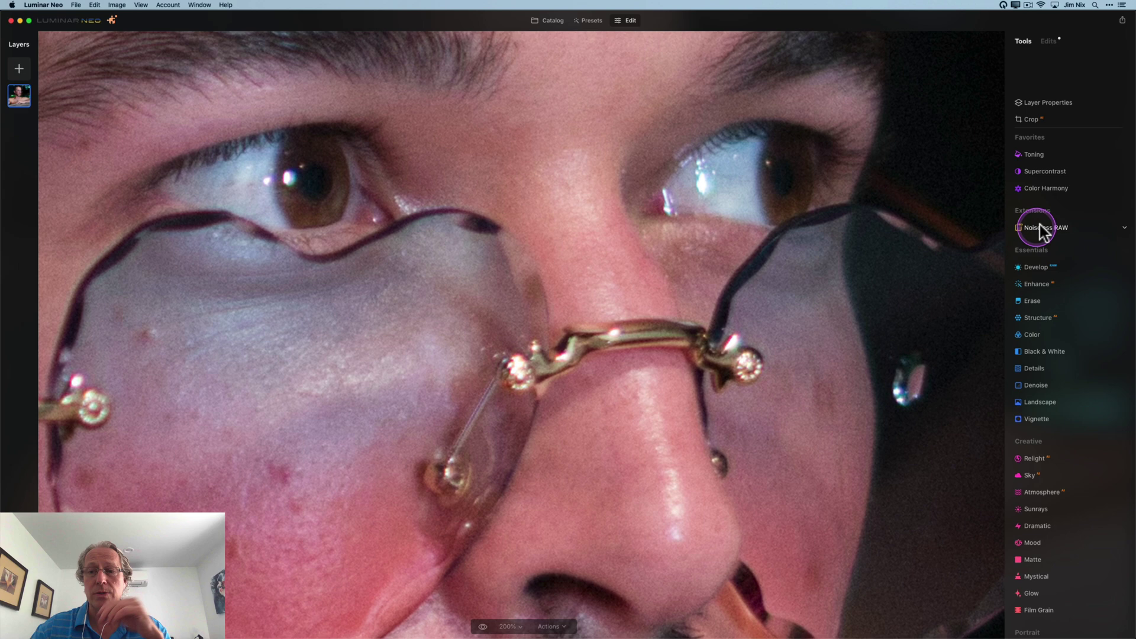
- Apply Noiseless RAW at High strength and compare the result with the grainy original
{"action": "left_click", "coordinate": [1052, 229]}
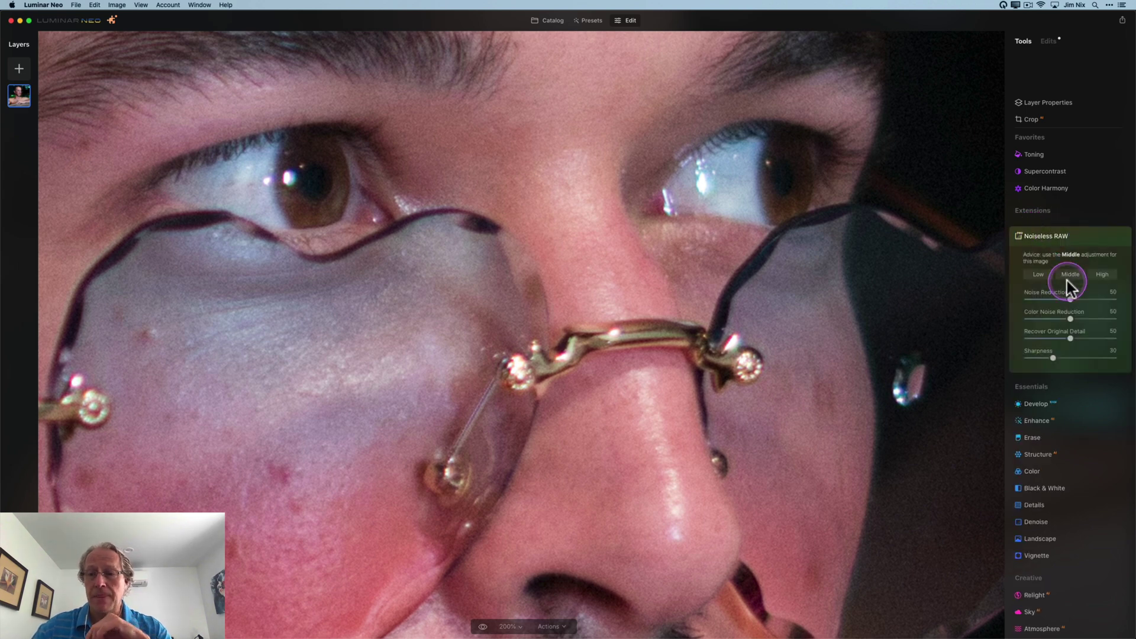
{"action": "left_click", "coordinate": [1101, 275]}
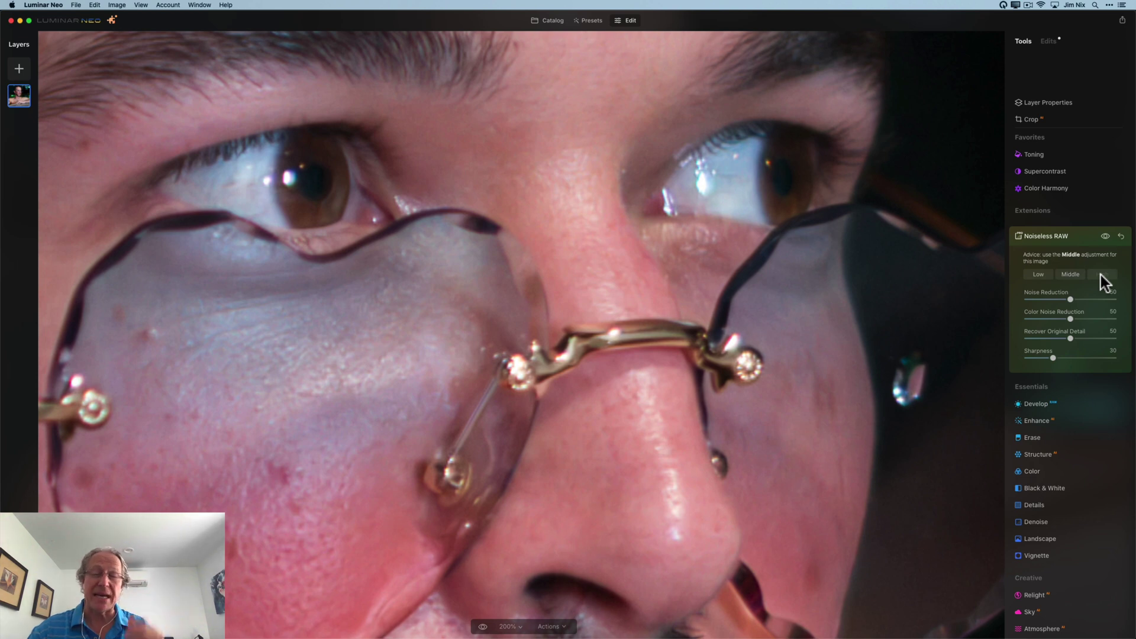
{"action": "left_click", "coordinate": [1104, 236]}
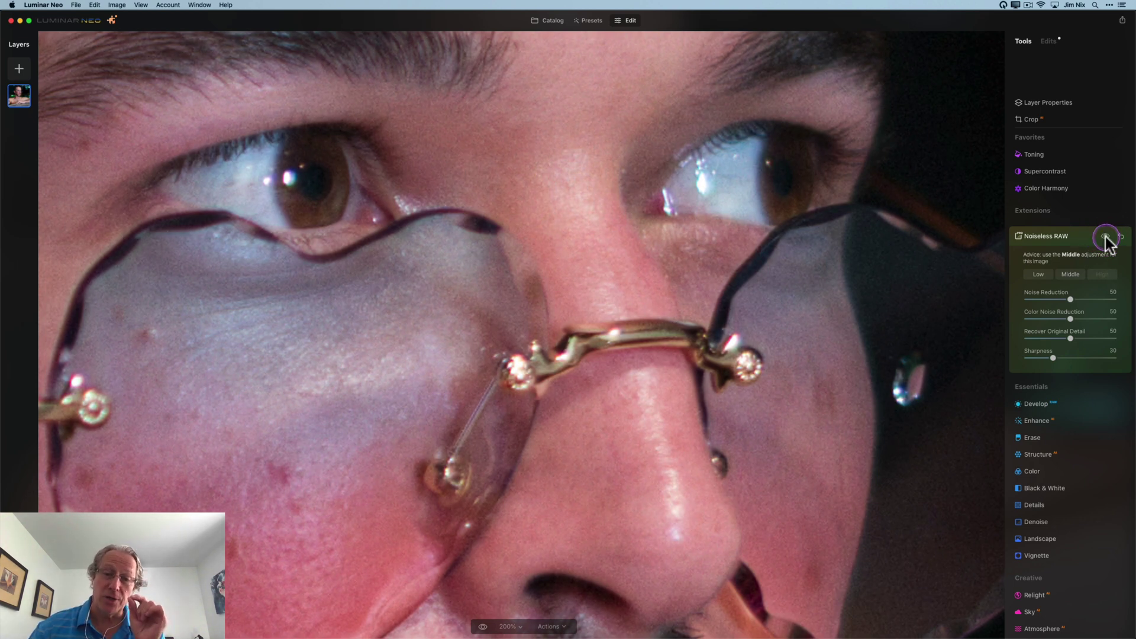
{"action": "left_click", "coordinate": [1104, 236]}
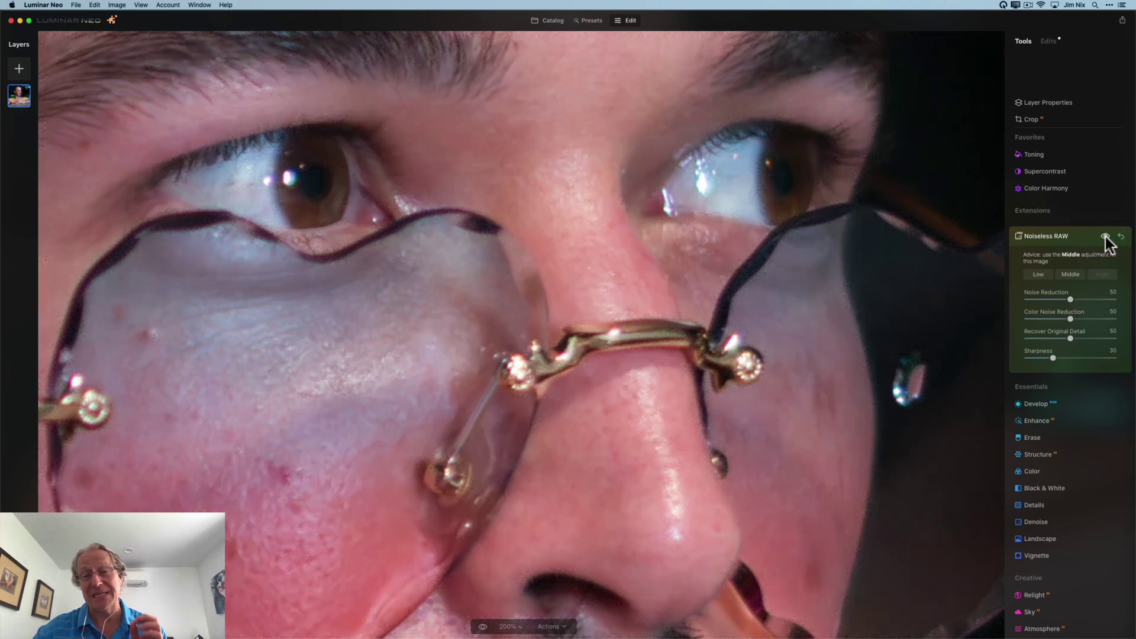
- At 100% zoom, pan to the hairline and compare the denoised and original versions again
{"action": "left_click", "coordinate": [510, 627]}
{"action": "left_click", "coordinate": [511, 579]}
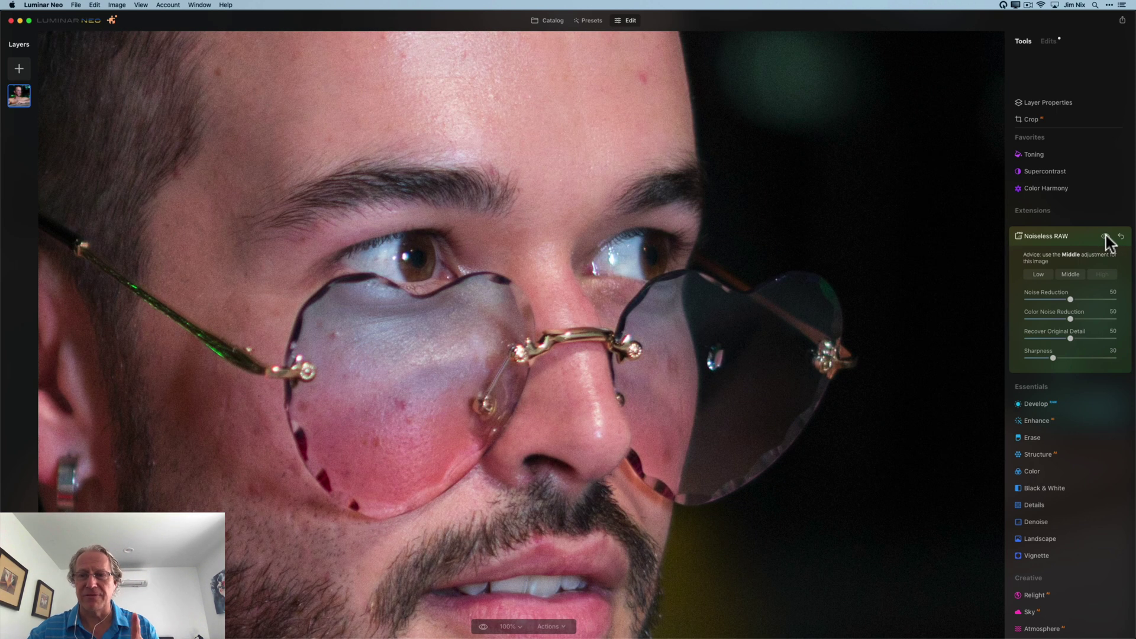
{"action": "left_click", "coordinate": [1105, 237]}
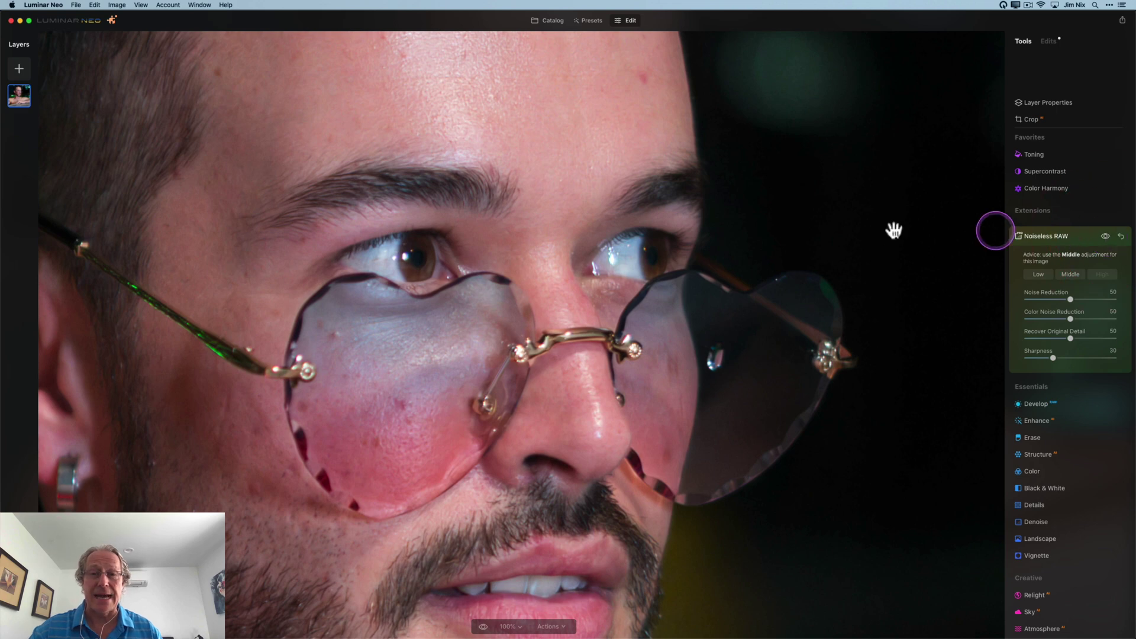
{"action": "scroll", "coordinate": [833, 227], "scroll_direction": "up", "scroll_amount": 5}
{"action": "scroll", "coordinate": [833, 226], "scroll_direction": "up", "scroll_amount": 15}
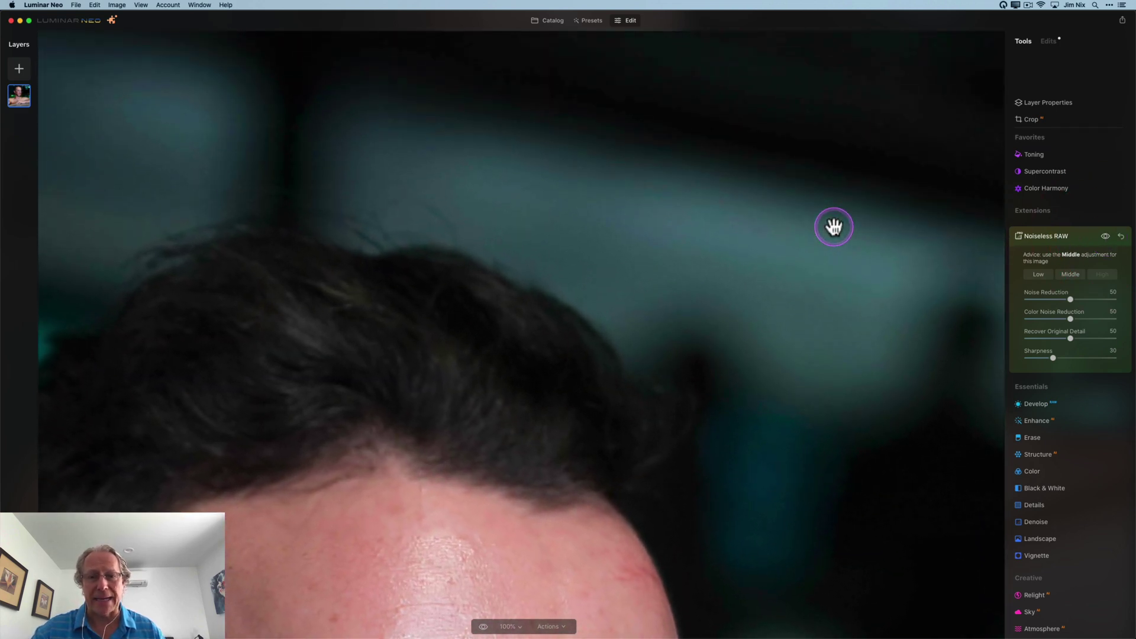
{"action": "left_click", "coordinate": [1106, 236]}
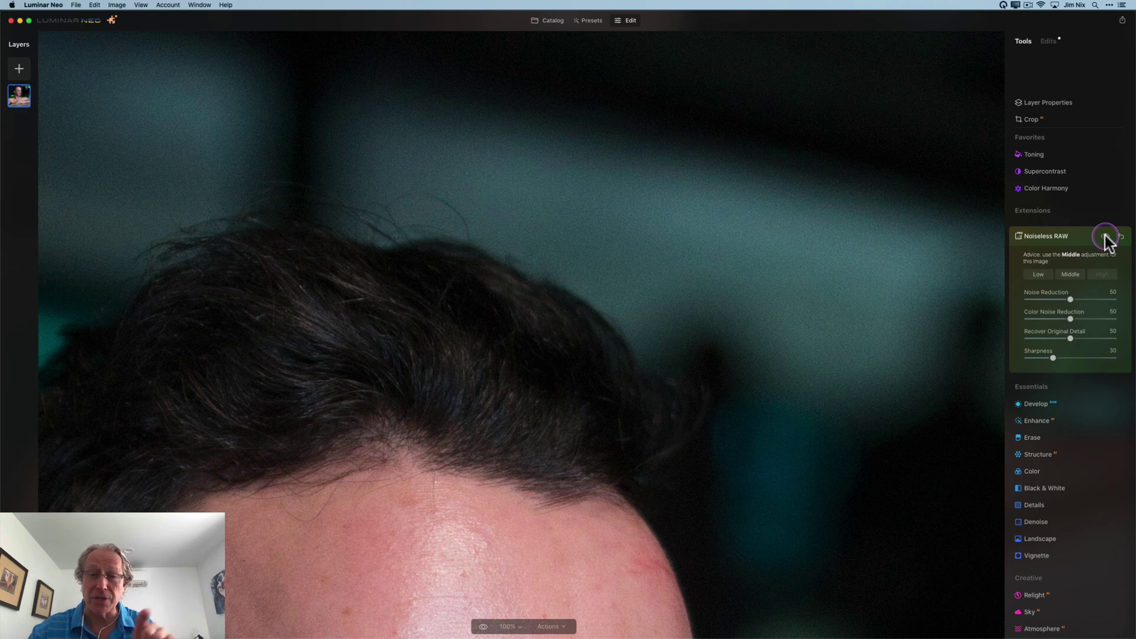
{"action": "left_click", "coordinate": [1106, 236]}
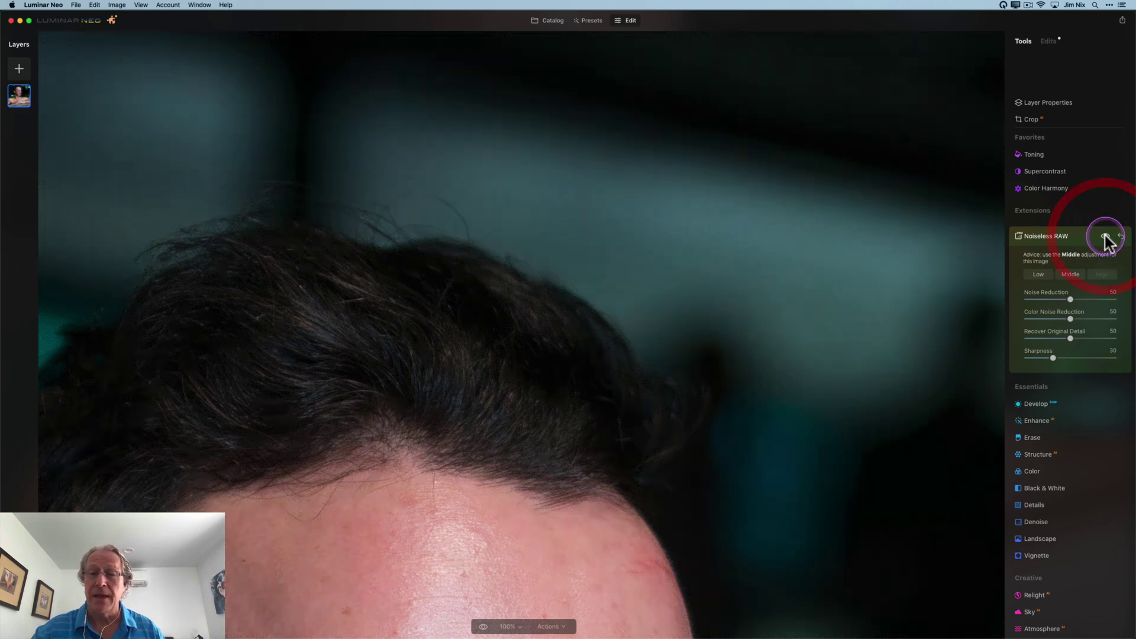
{"action": "left_click", "coordinate": [761, 348]}
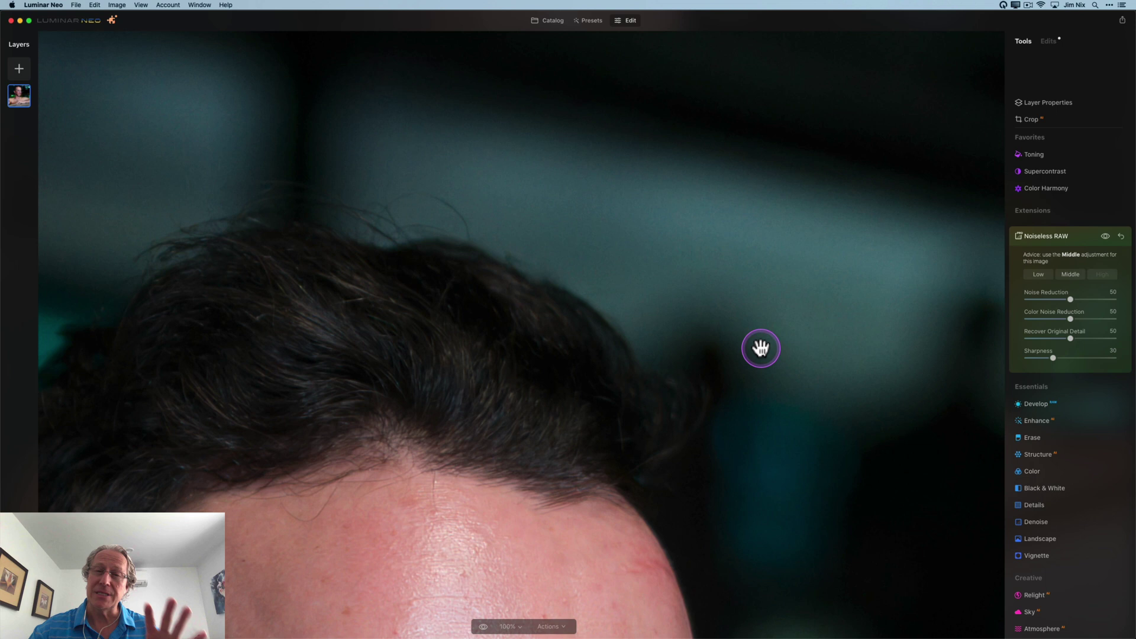